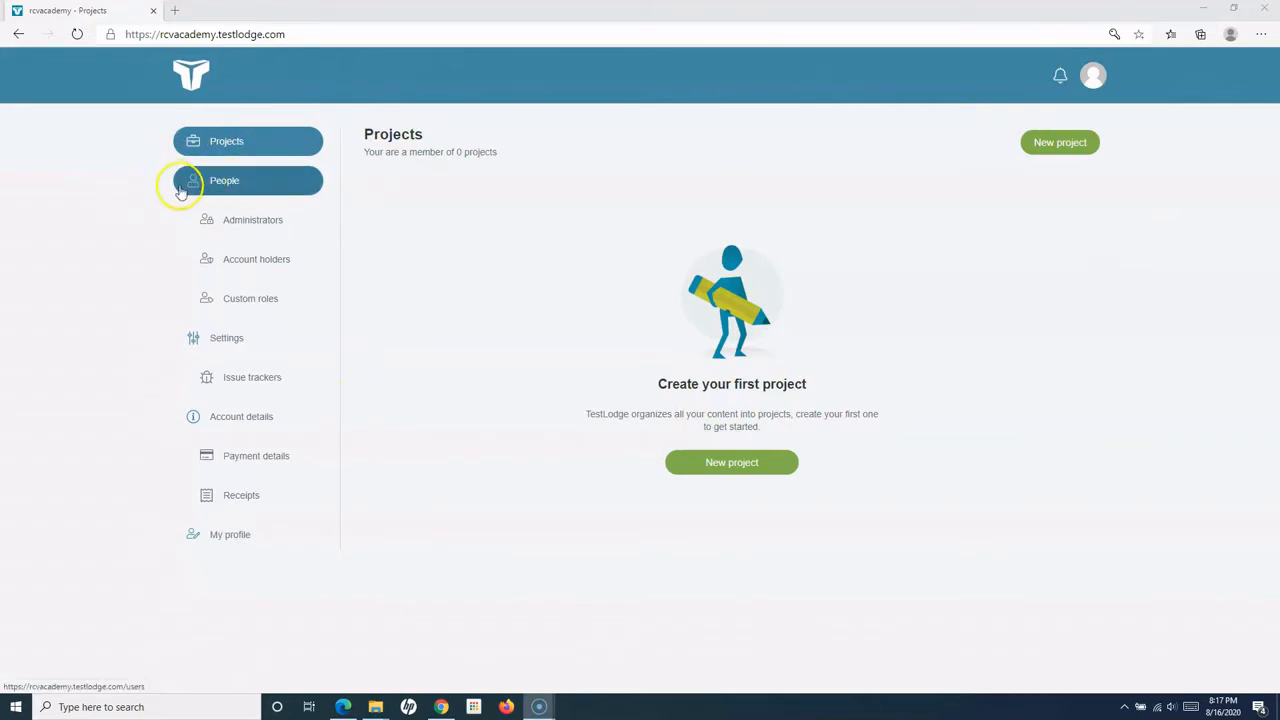
Step: Review the list of registered people and the administrators page, including the administrator privileges and the current privilege holder
click(226, 184)
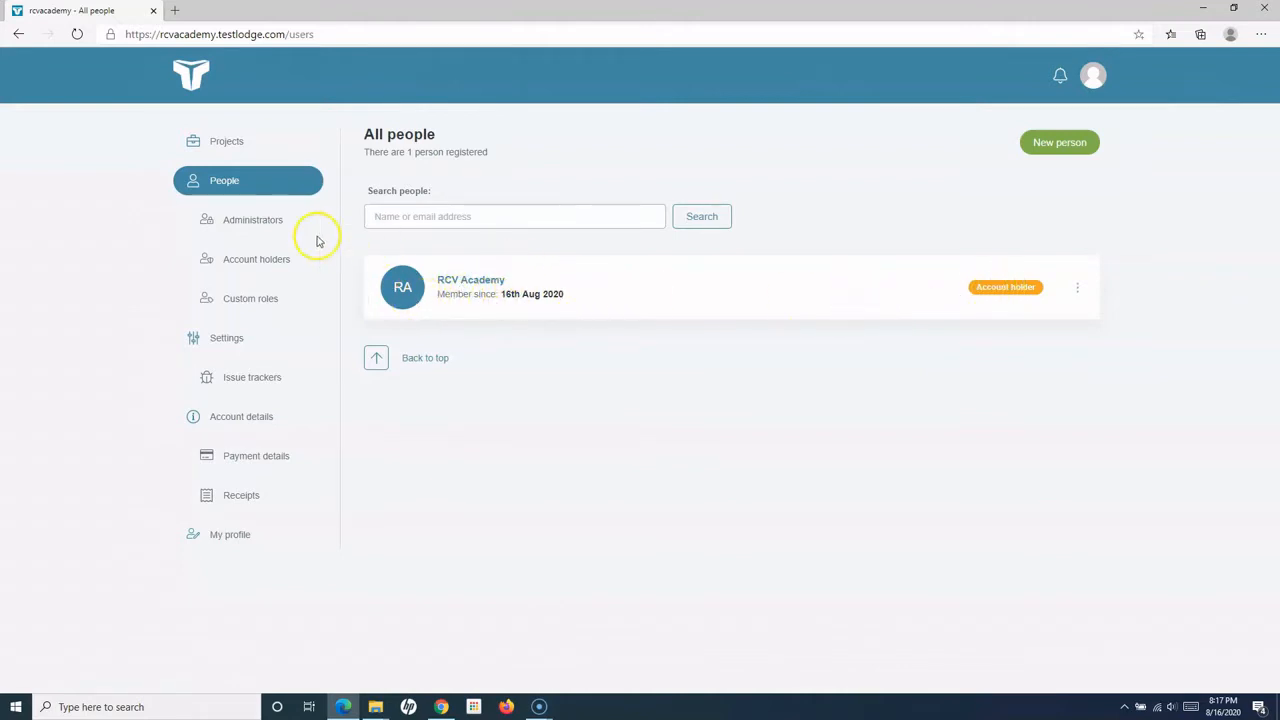
click(250, 228)
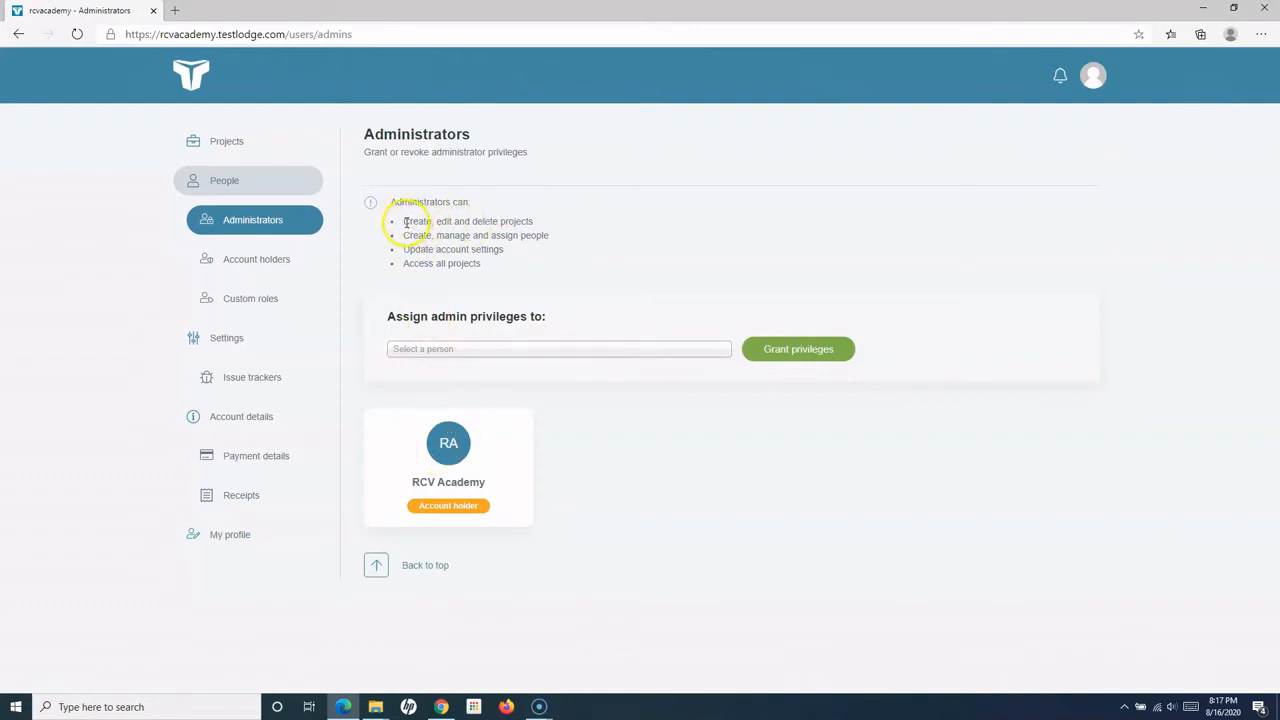
drag(405, 221, 508, 265)
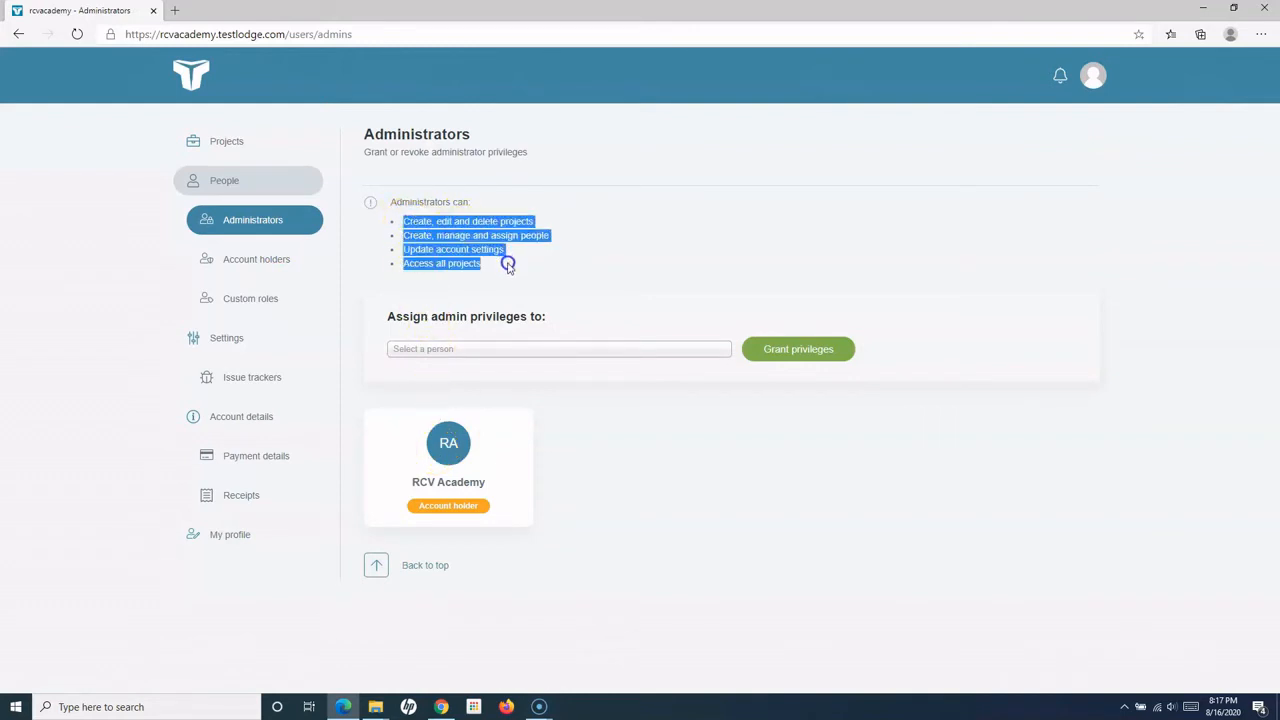
click(437, 249)
click(405, 250)
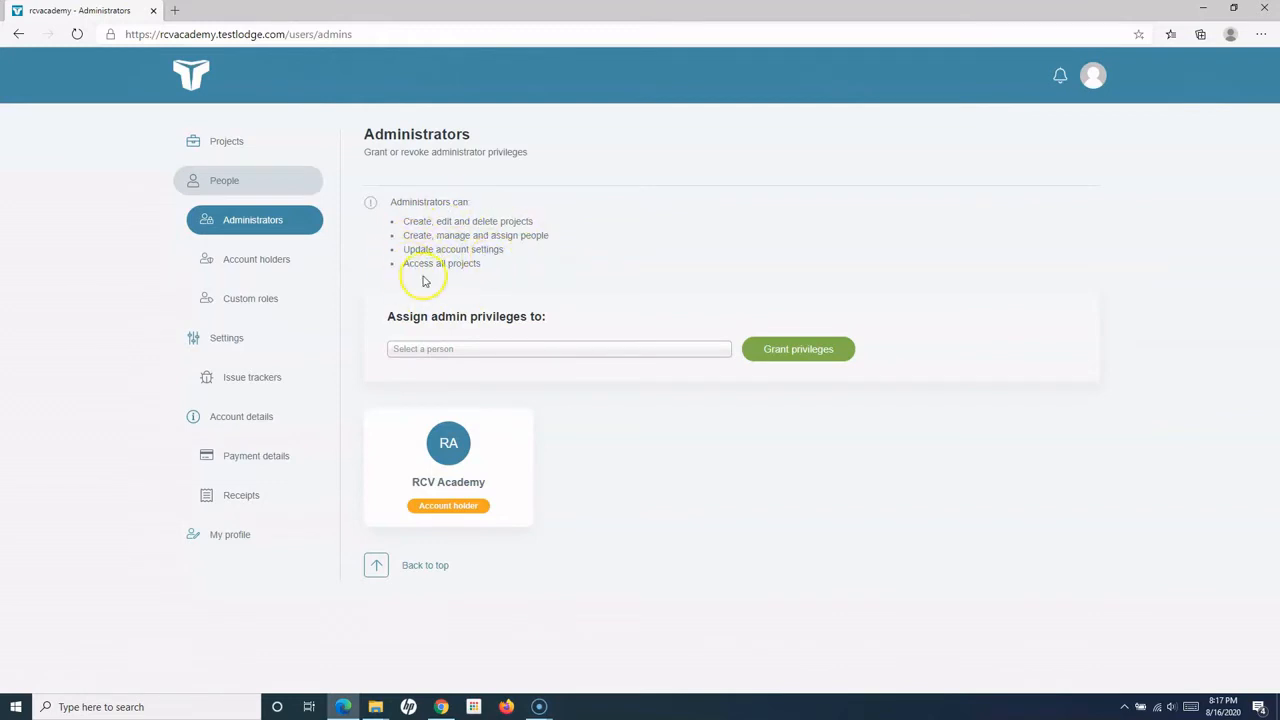
click(503, 349)
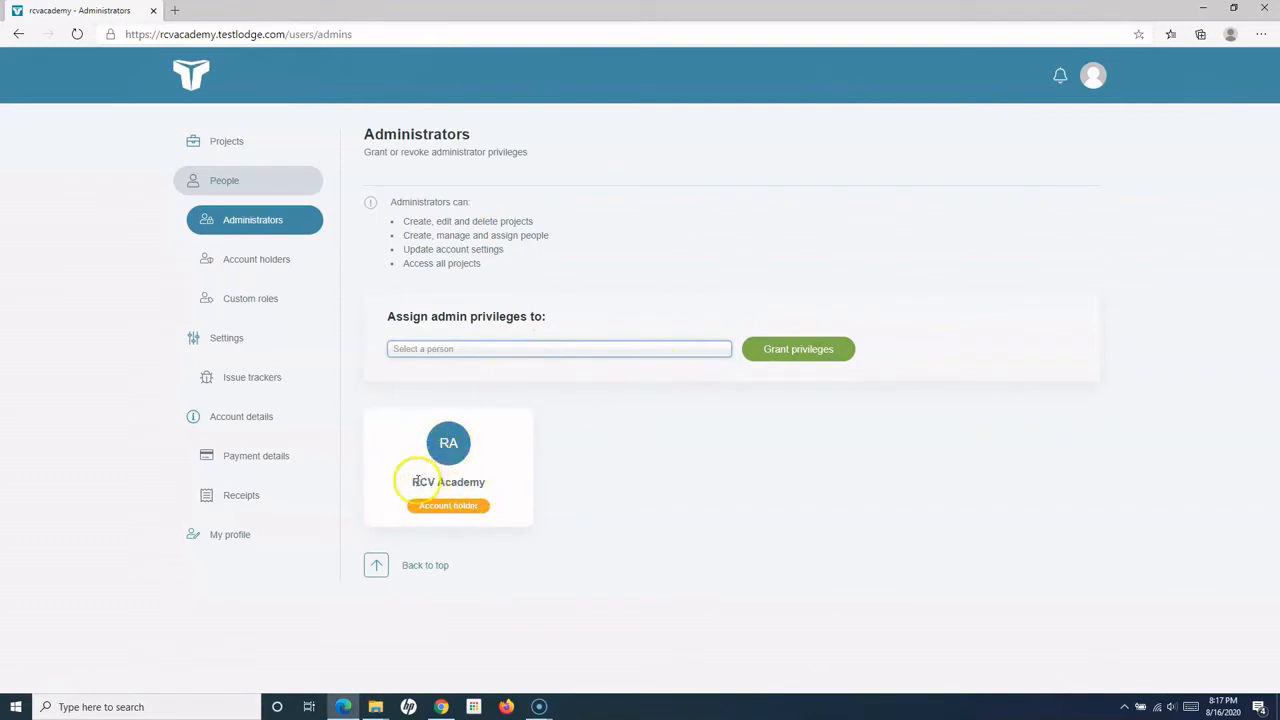
drag(414, 482, 500, 485)
click(505, 484)
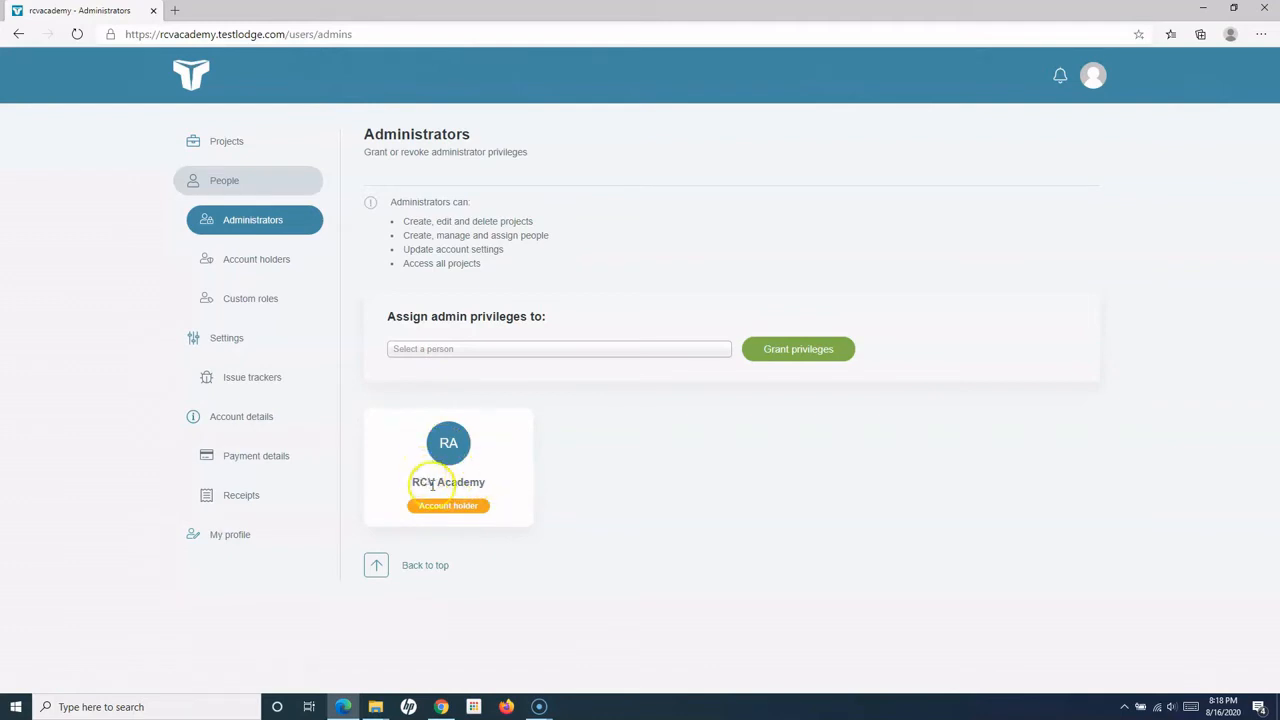
Step: Compare the account holder page with the administrators page, and view the access rights of the custom roles
click(276, 259)
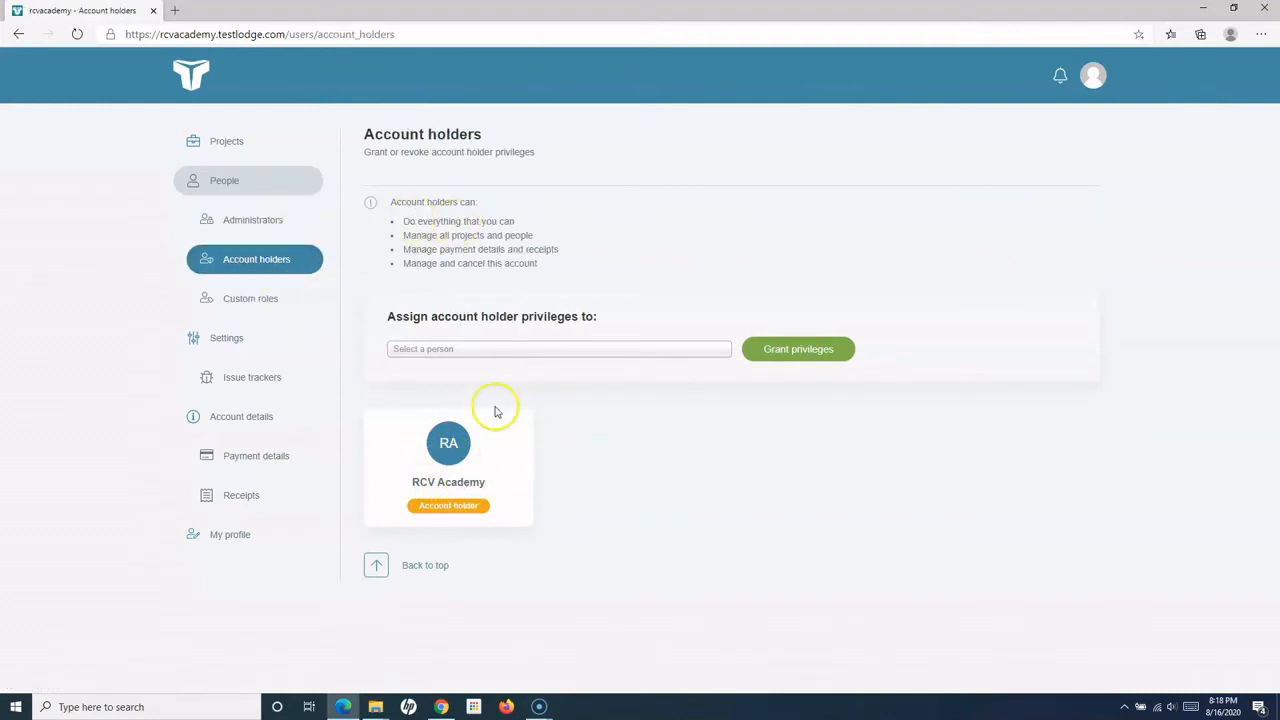
click(276, 224)
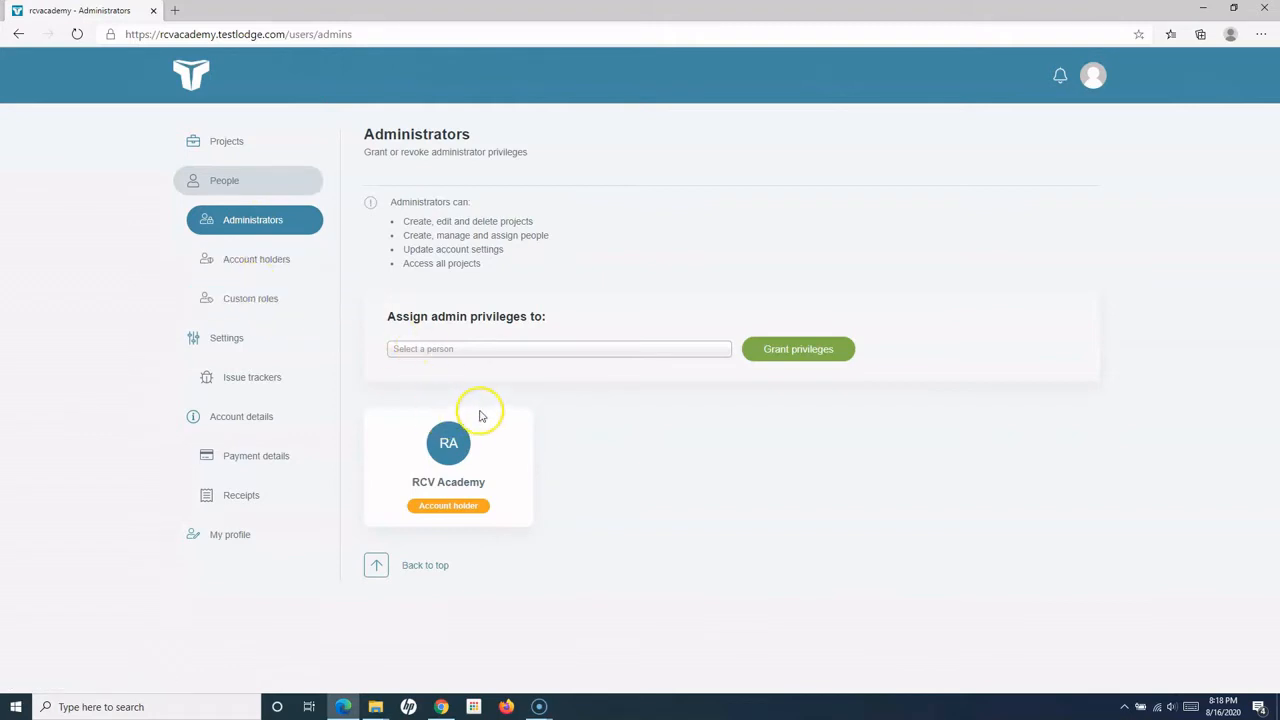
drag(438, 483, 503, 484)
click(503, 483)
drag(410, 482, 497, 482)
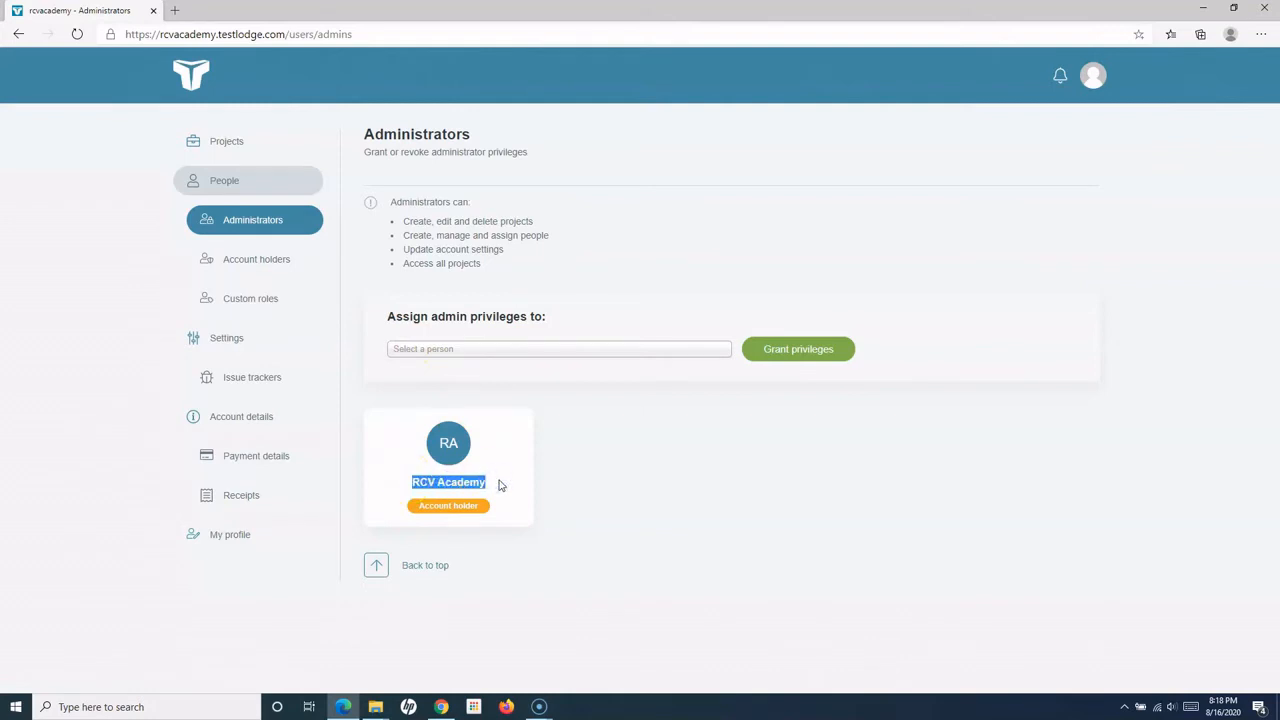
click(505, 486)
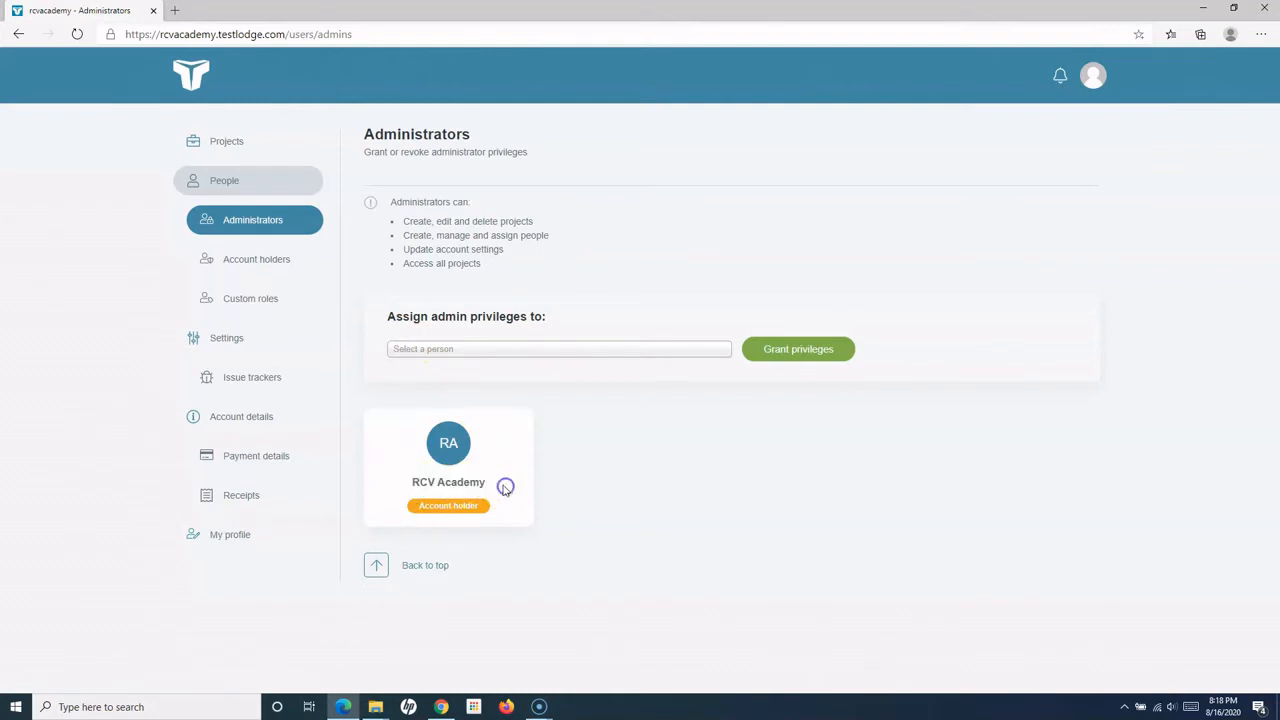
click(263, 311)
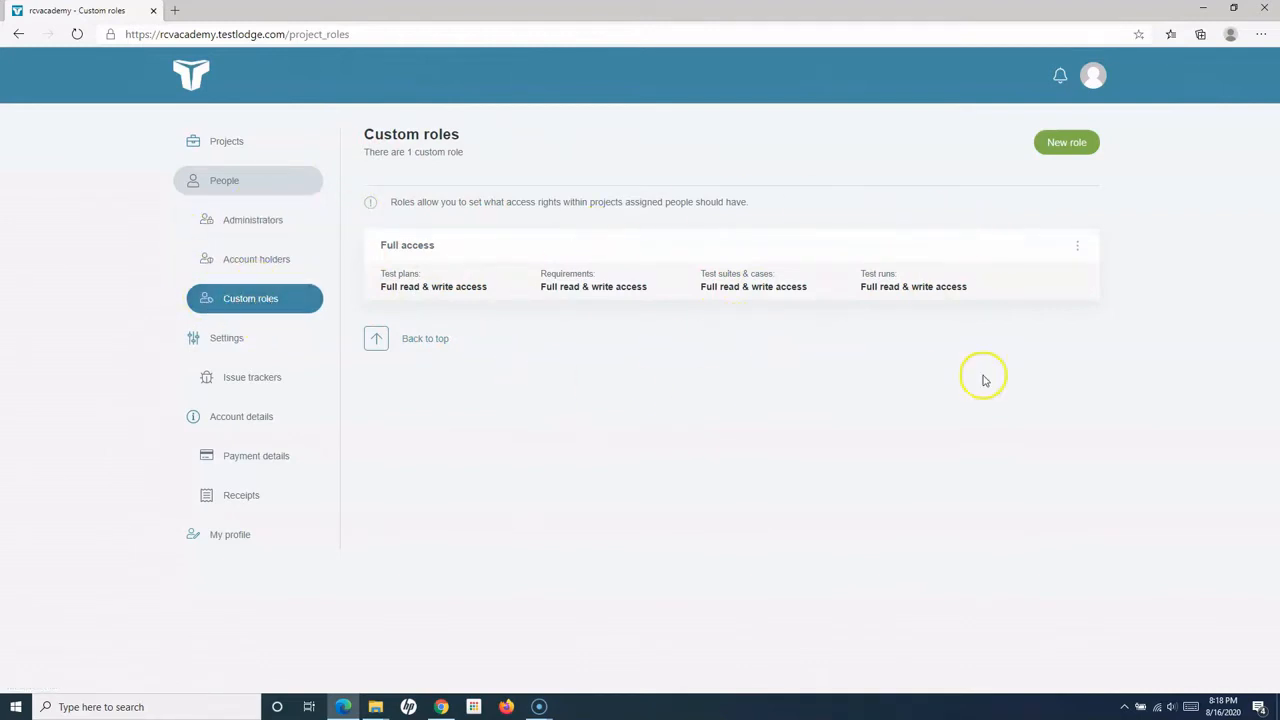
Step: Set the account name to RCV Academy, upload RCV Academy logo.png from the Desktop as the logo, and save the settings
click(231, 345)
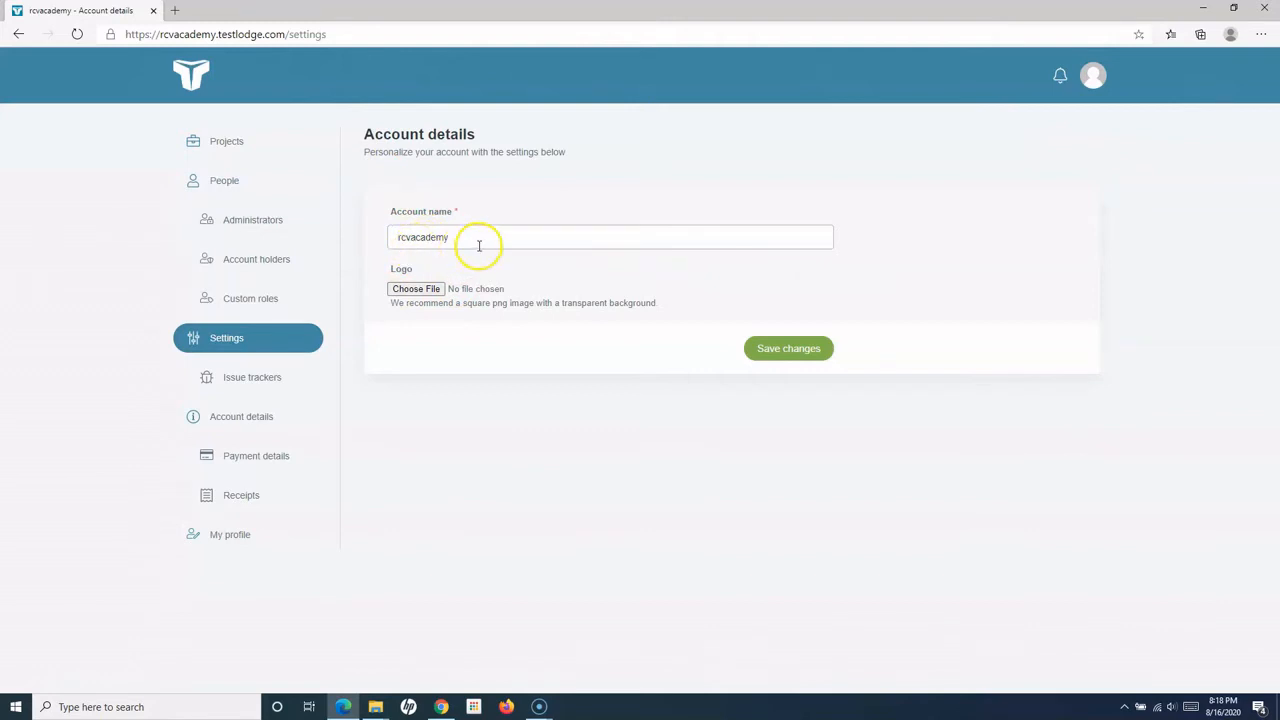
drag(410, 237, 389, 237)
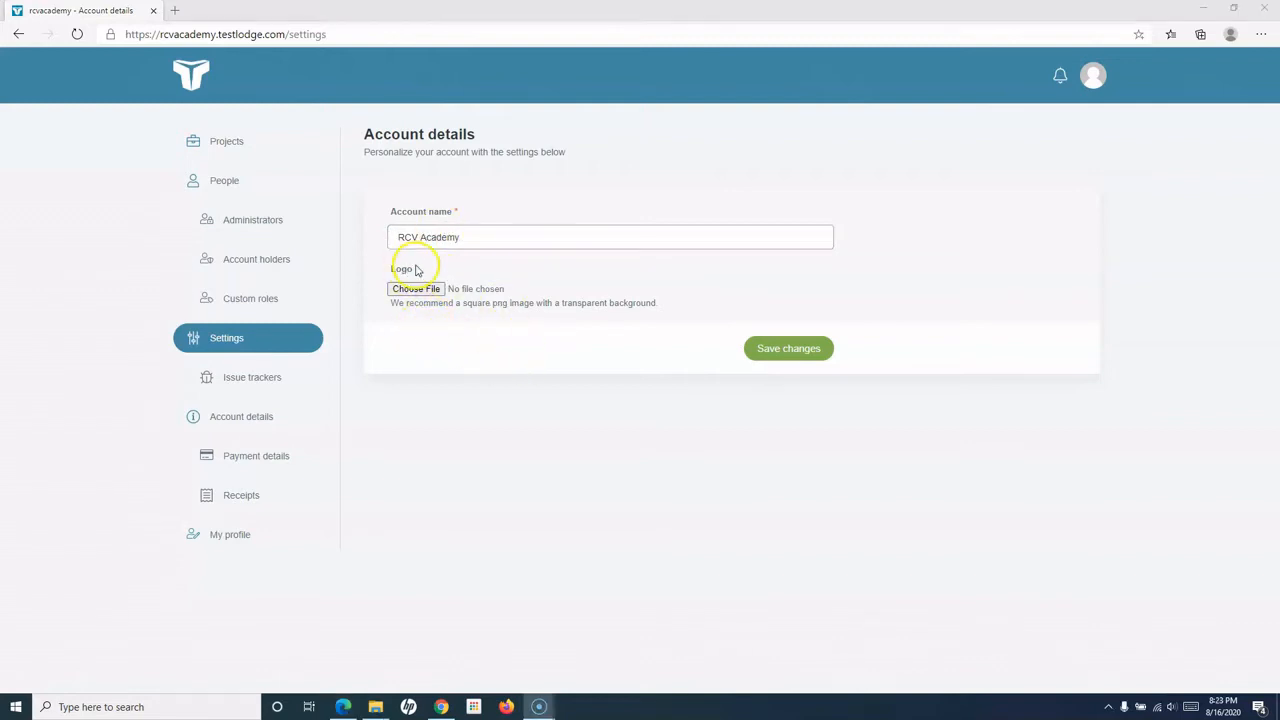
click(420, 289)
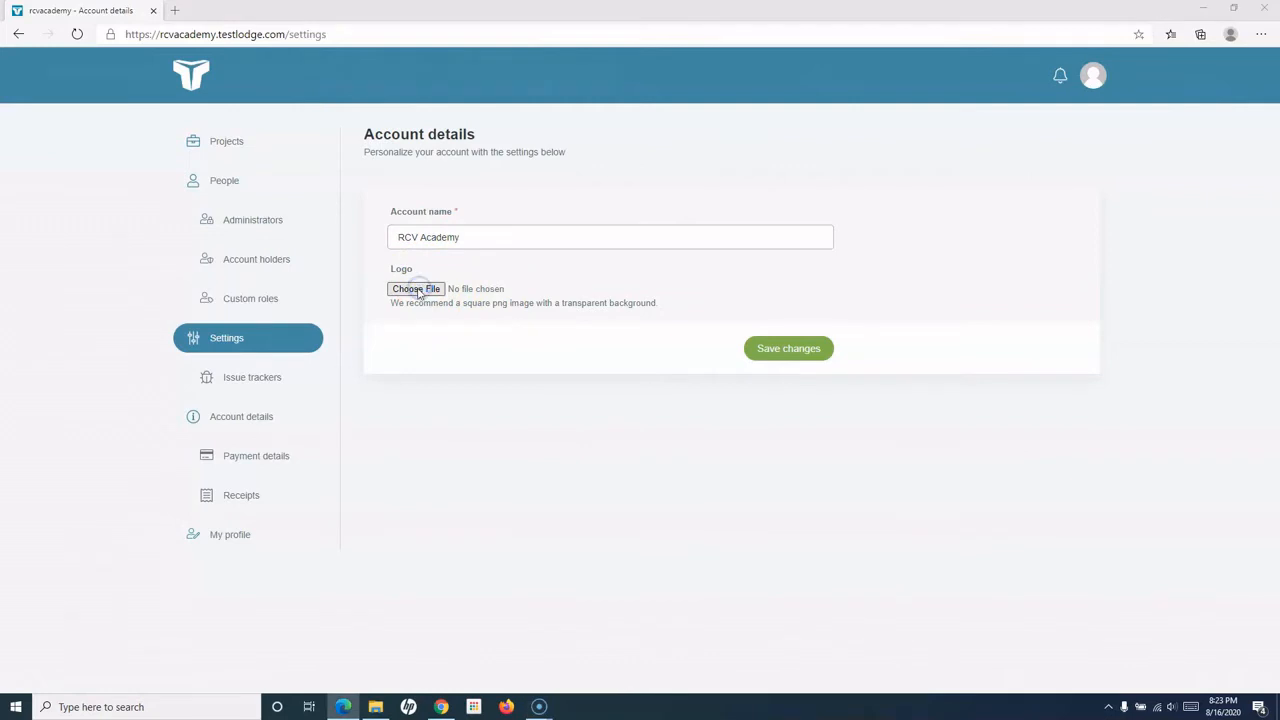
click(55, 162)
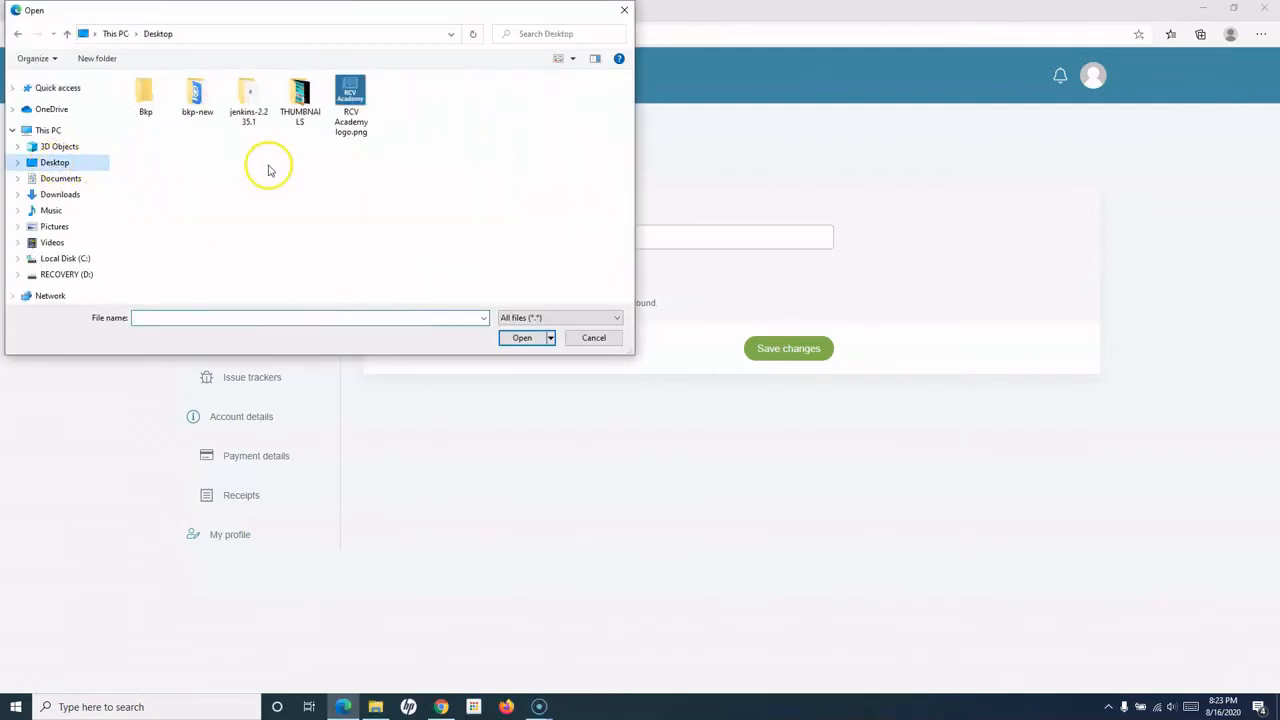
double_click(350, 100)
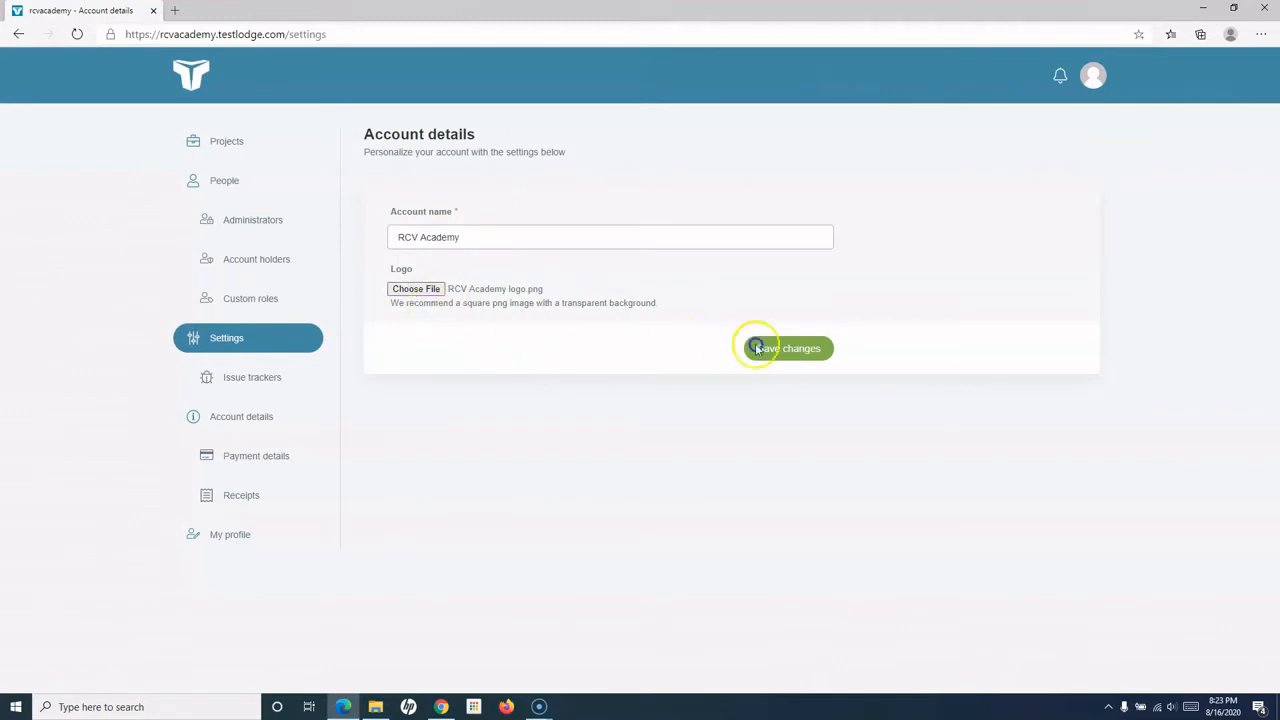
click(786, 350)
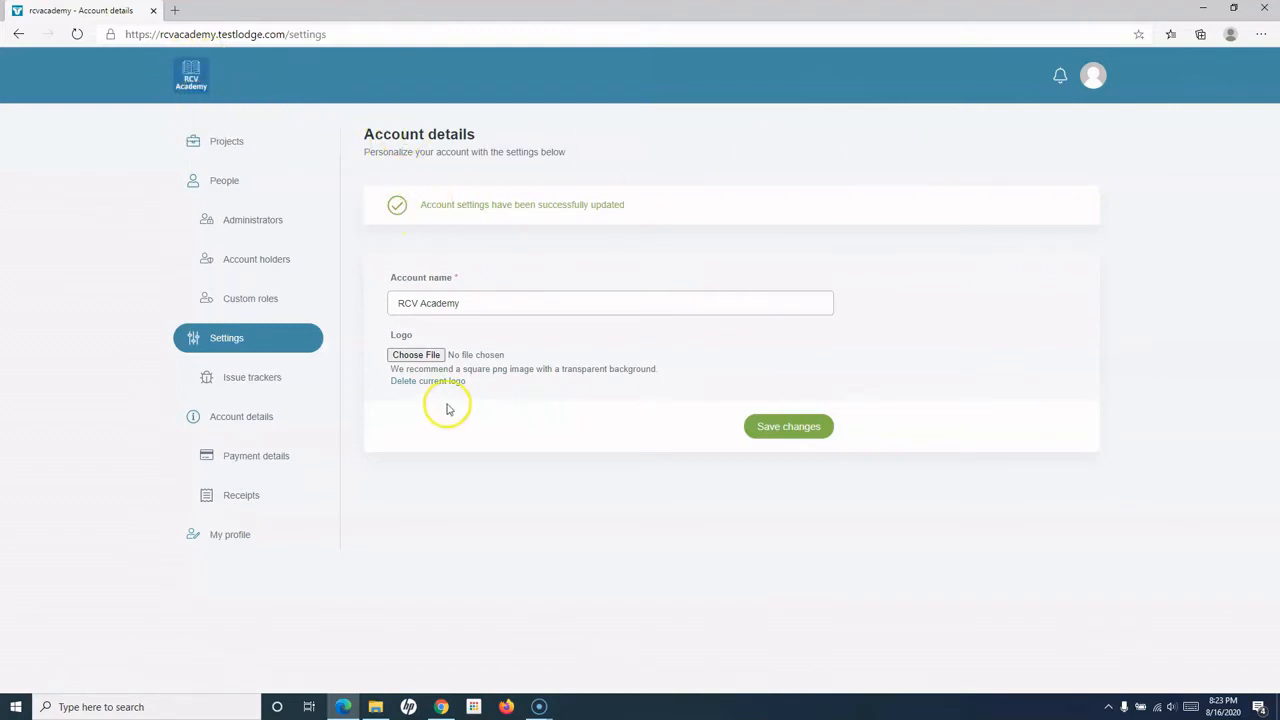
Step: View the issue tracker integrations, and examine the subscription plans' prices and limits along with the account cancellation section
click(256, 378)
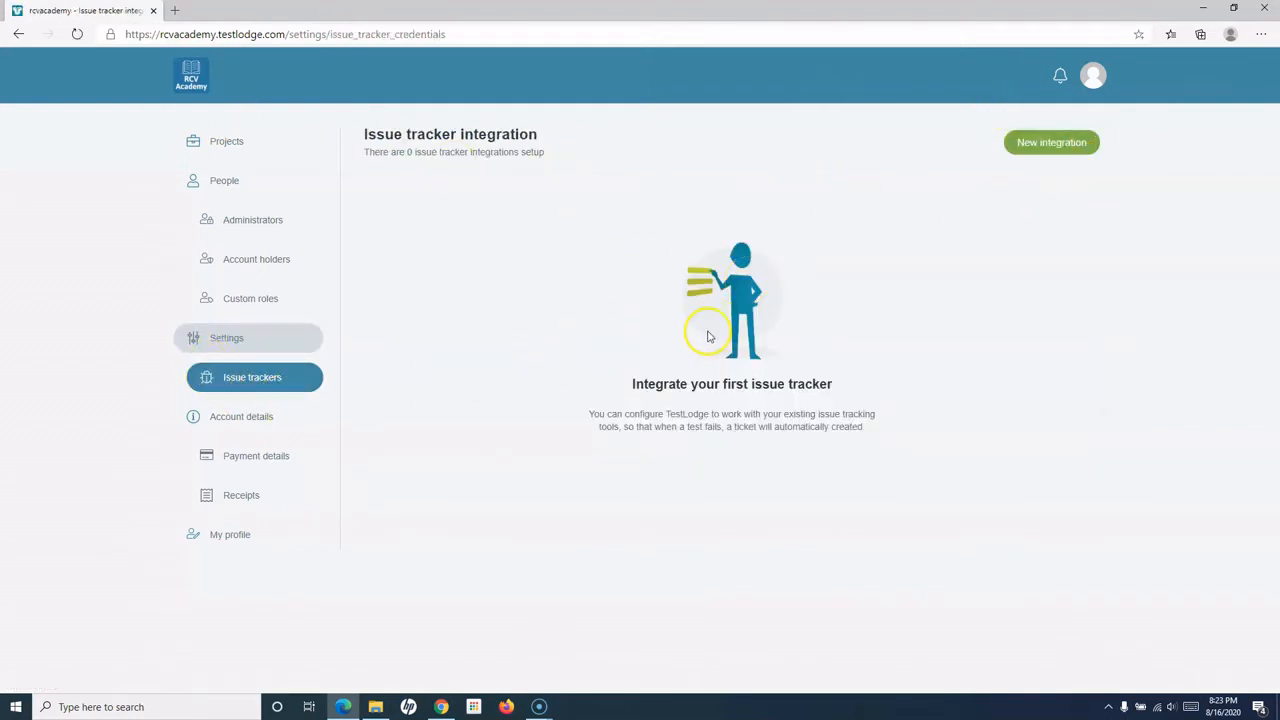
click(224, 424)
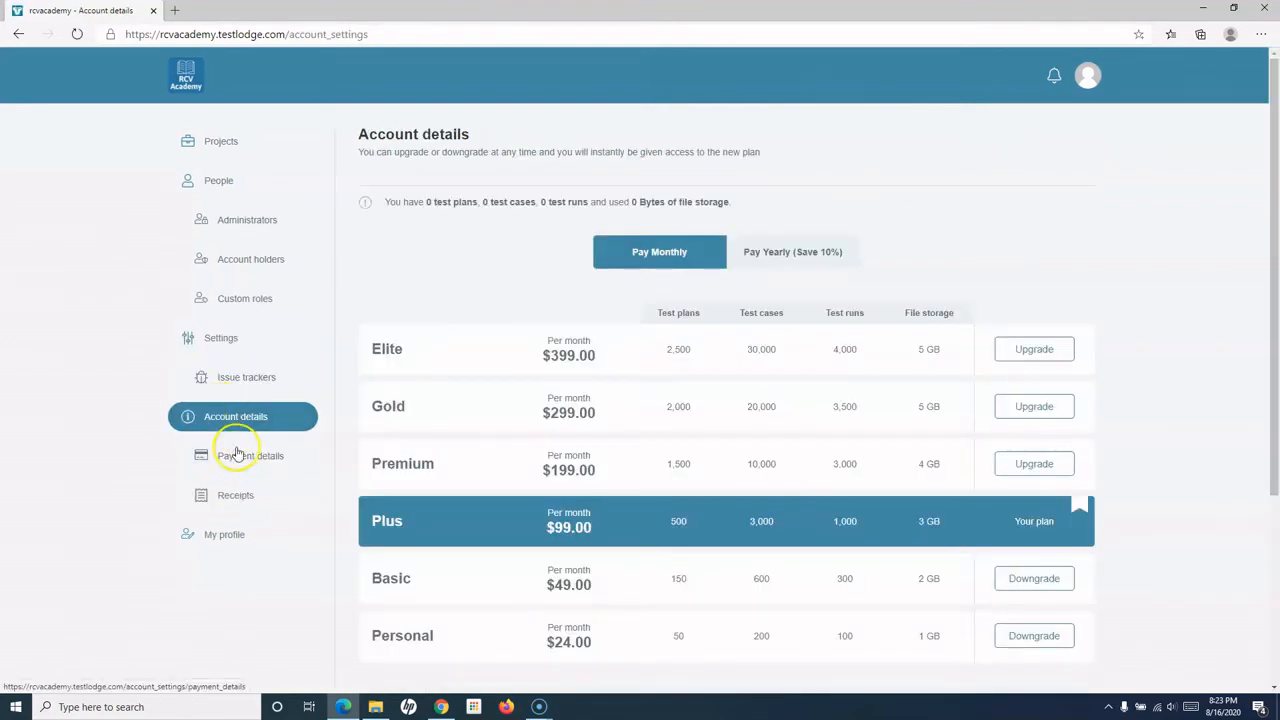
scroll(674, 495, down, 1)
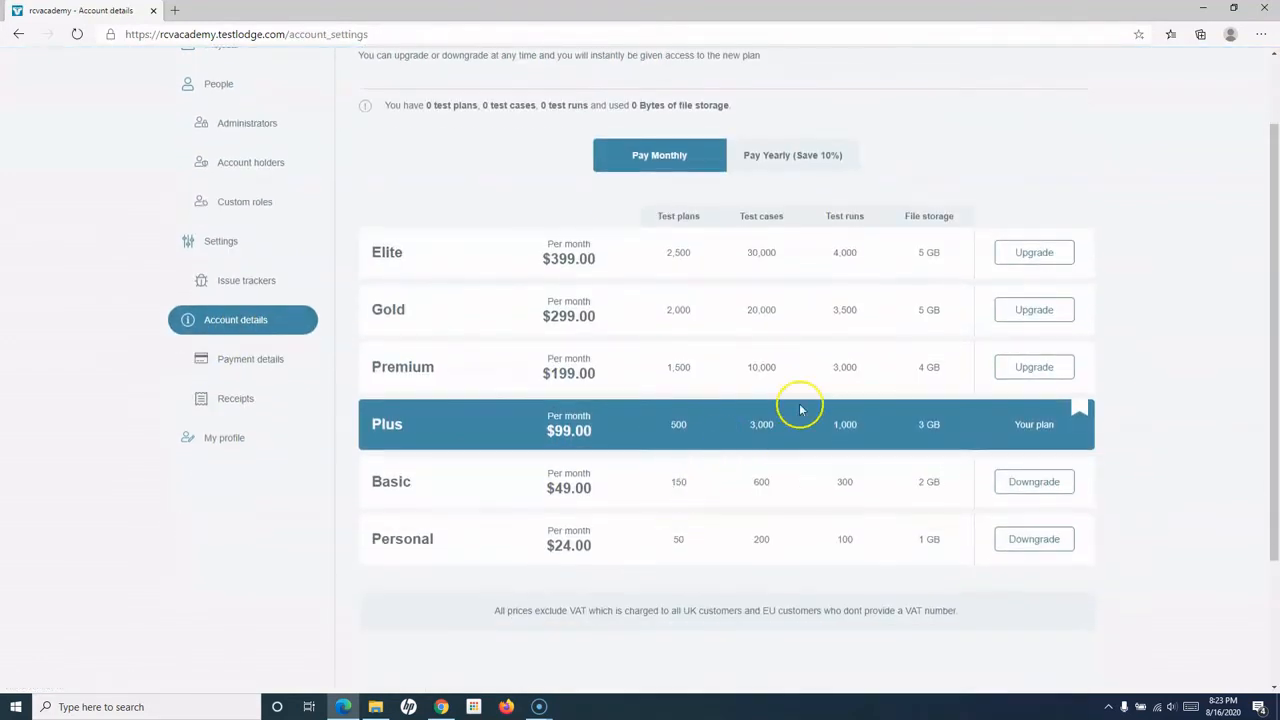
scroll(622, 480, up, 1)
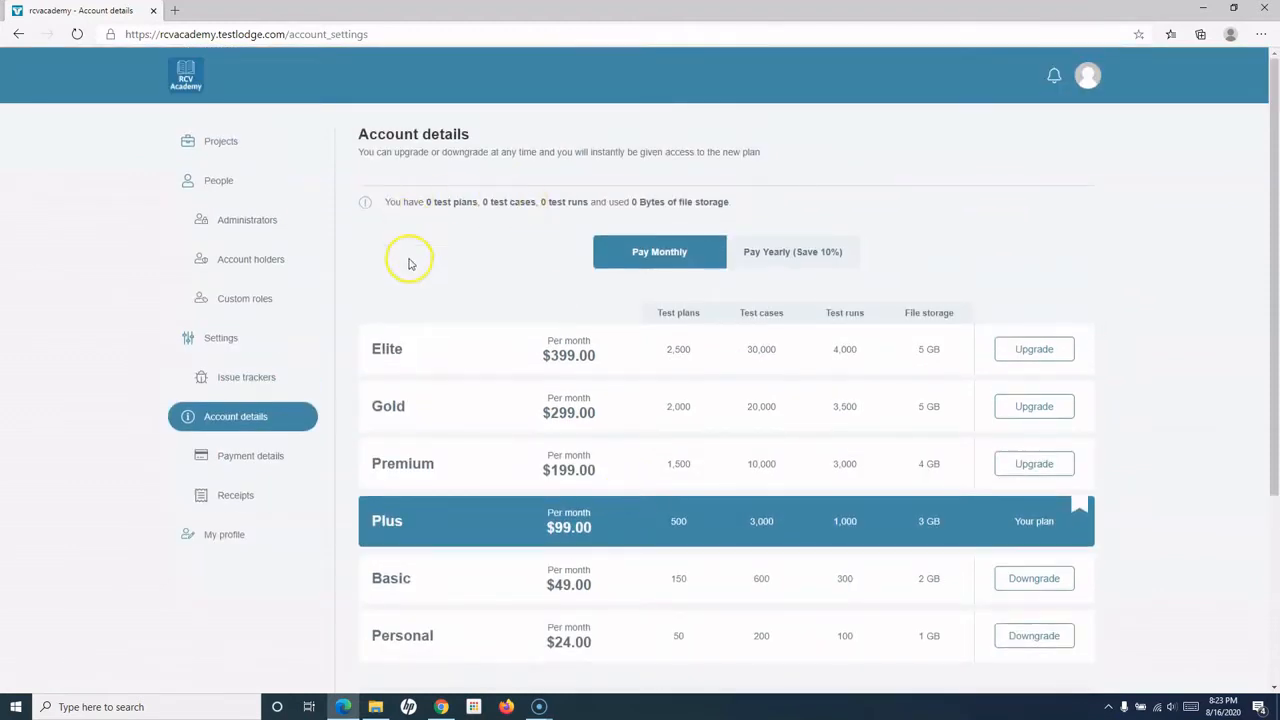
scroll(510, 434, down, 2)
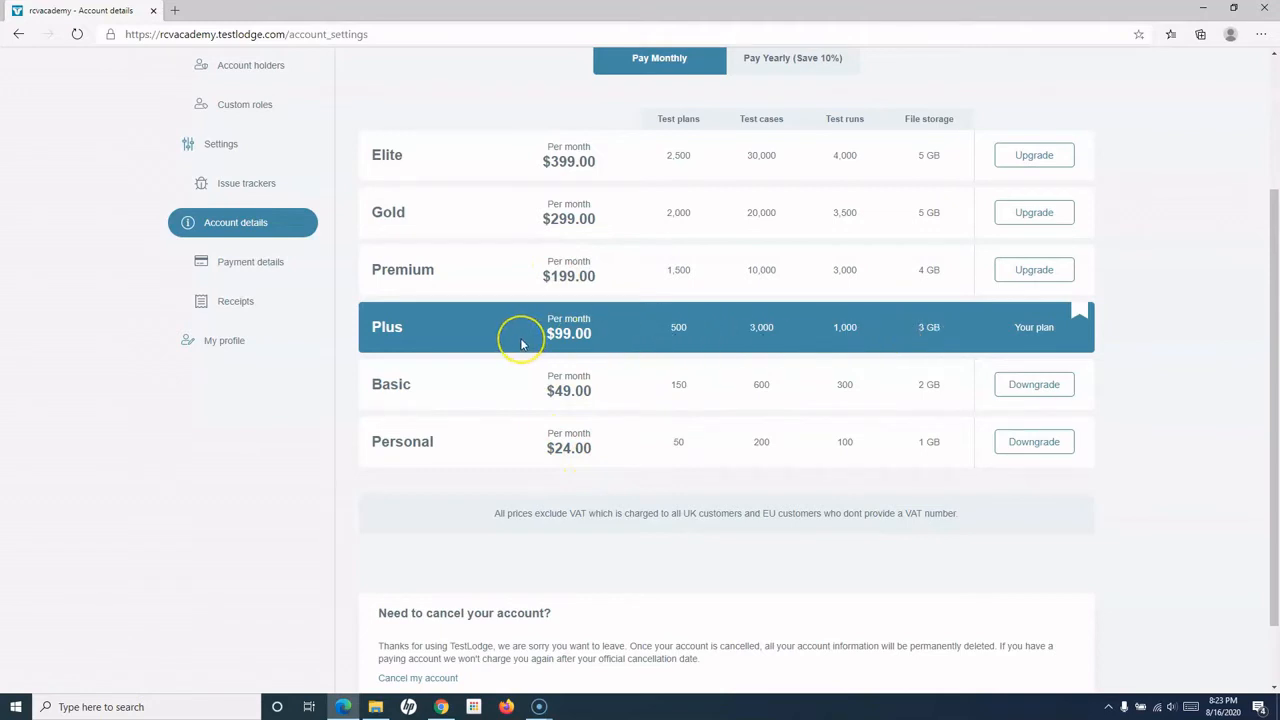
scroll(530, 335, up, 1)
scroll(533, 335, down, 1)
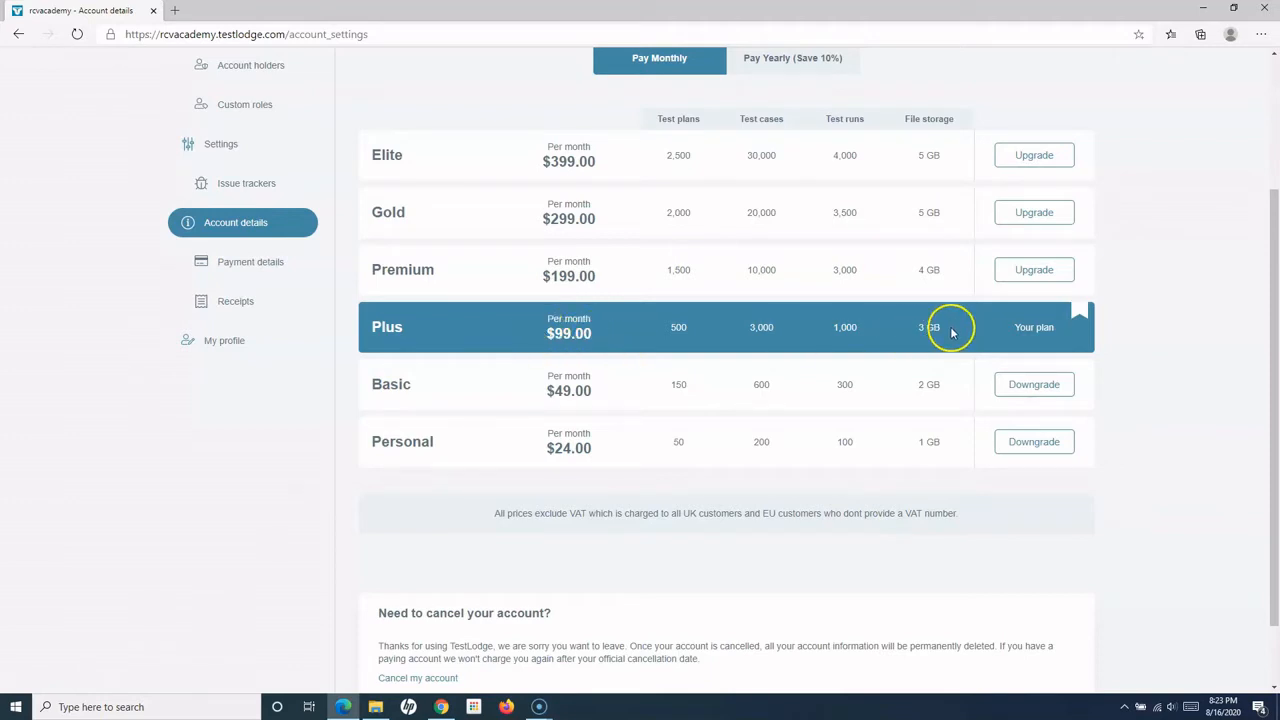
scroll(580, 495, down, 1)
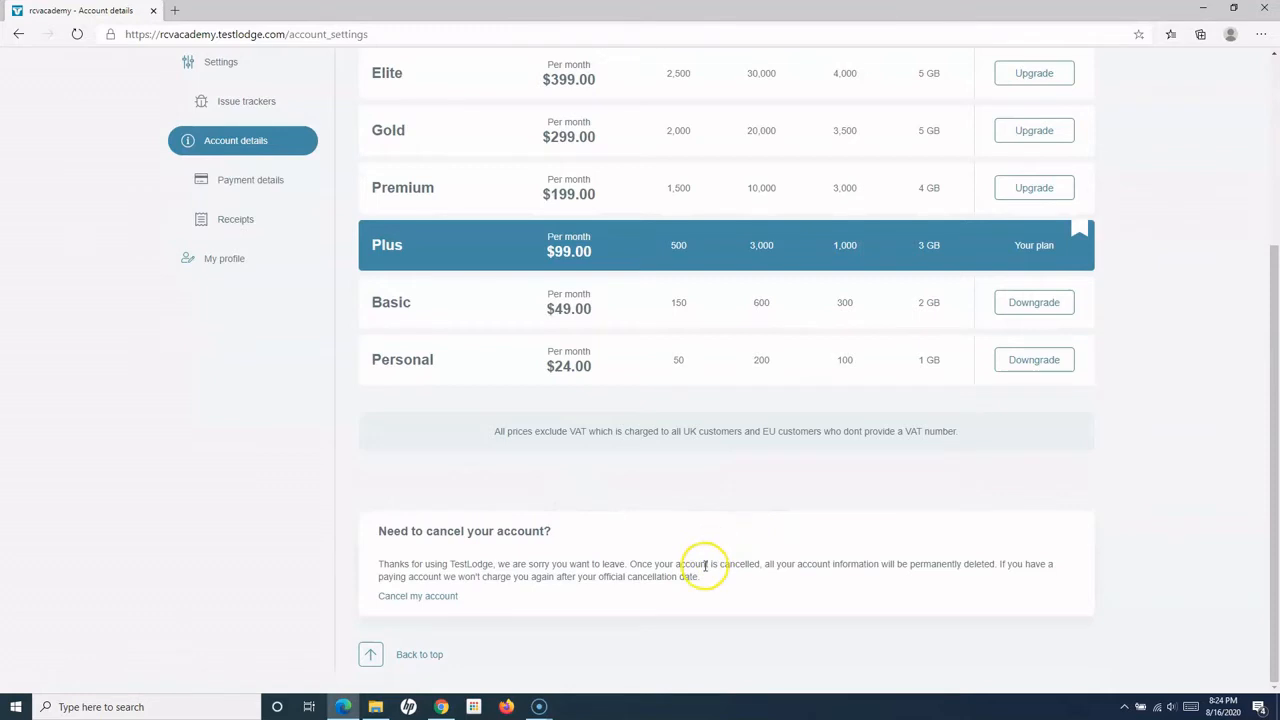
scroll(752, 575, up, 1)
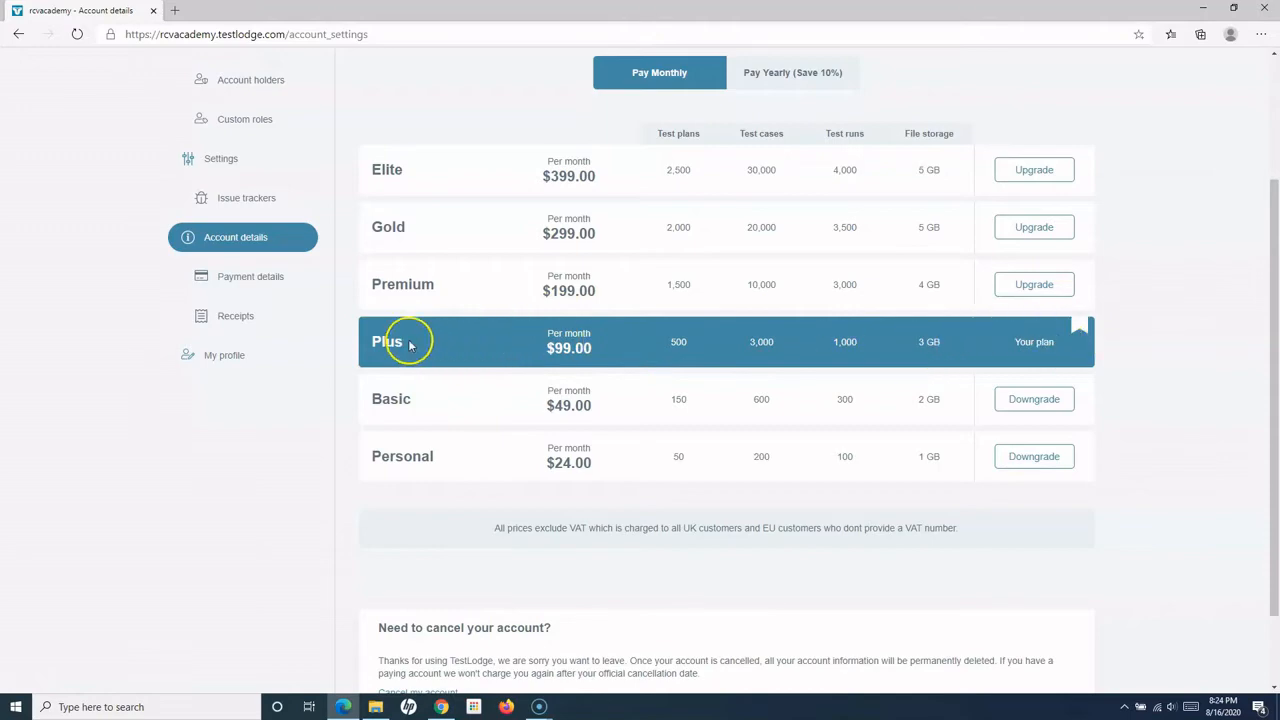
scroll(460, 370, up, 2)
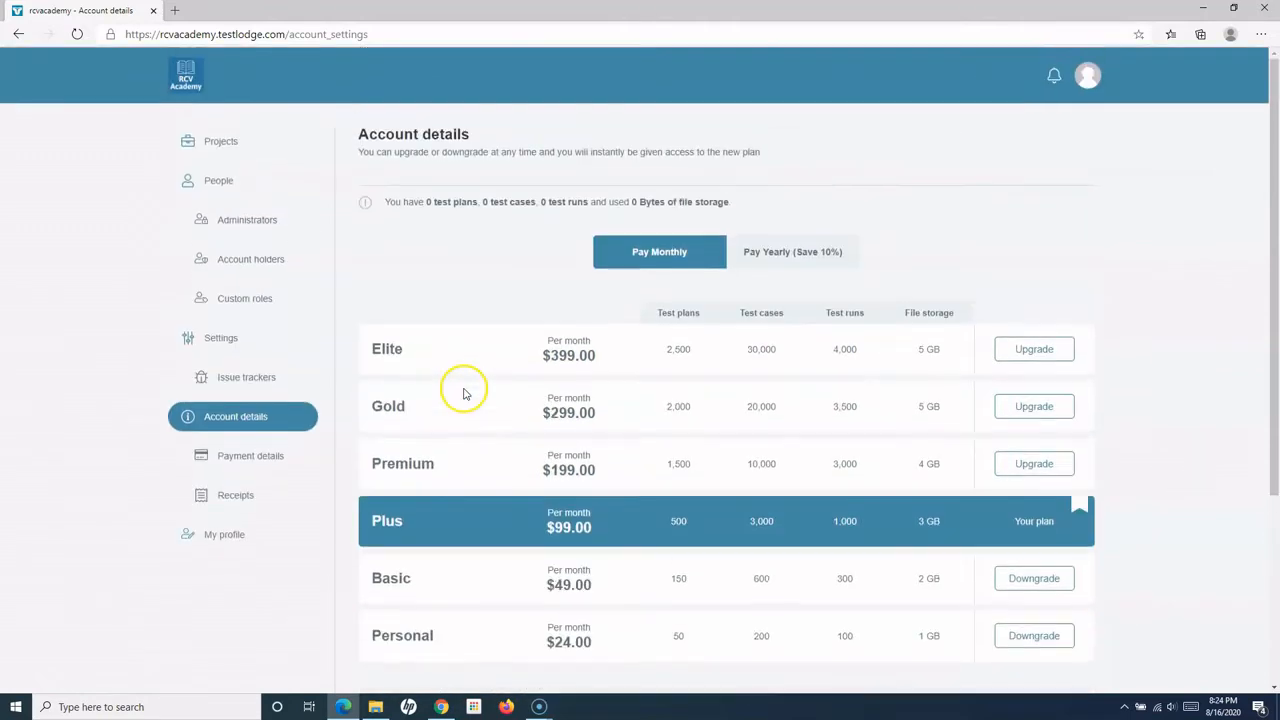
scroll(660, 425, down, 3)
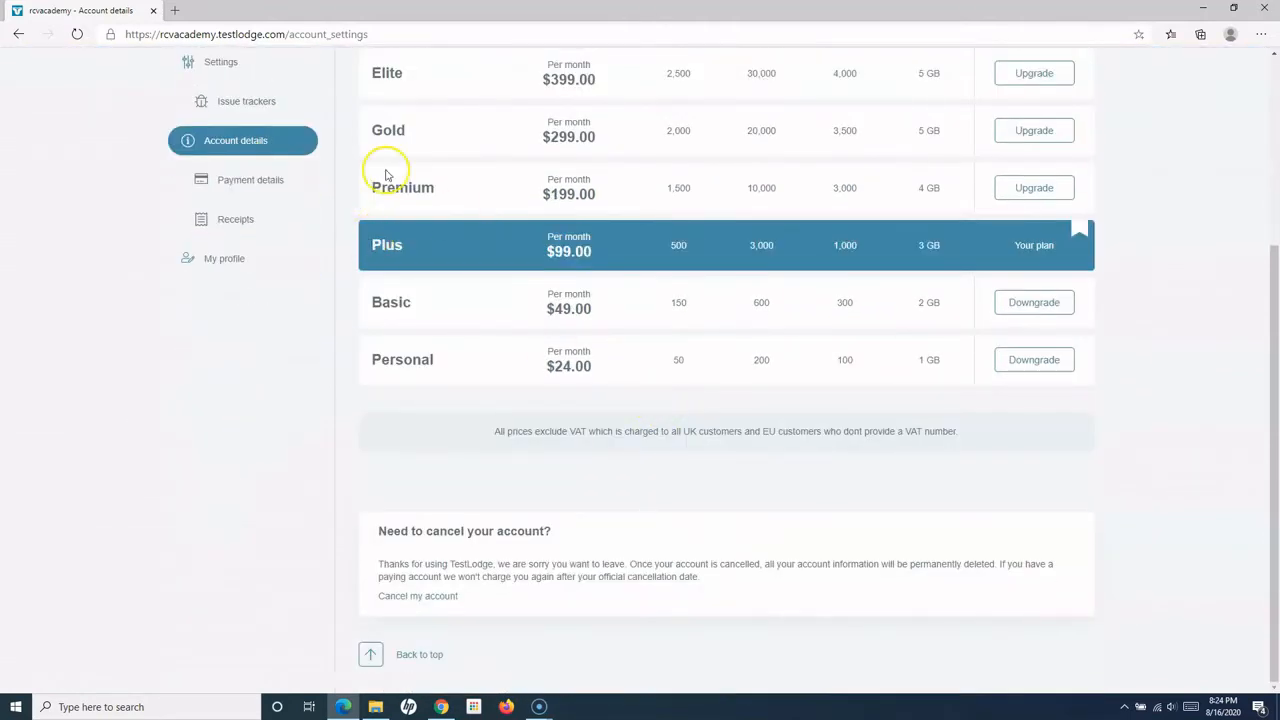
Step: View the billing address and card form in the payment details, followed by the account's receipts
click(219, 181)
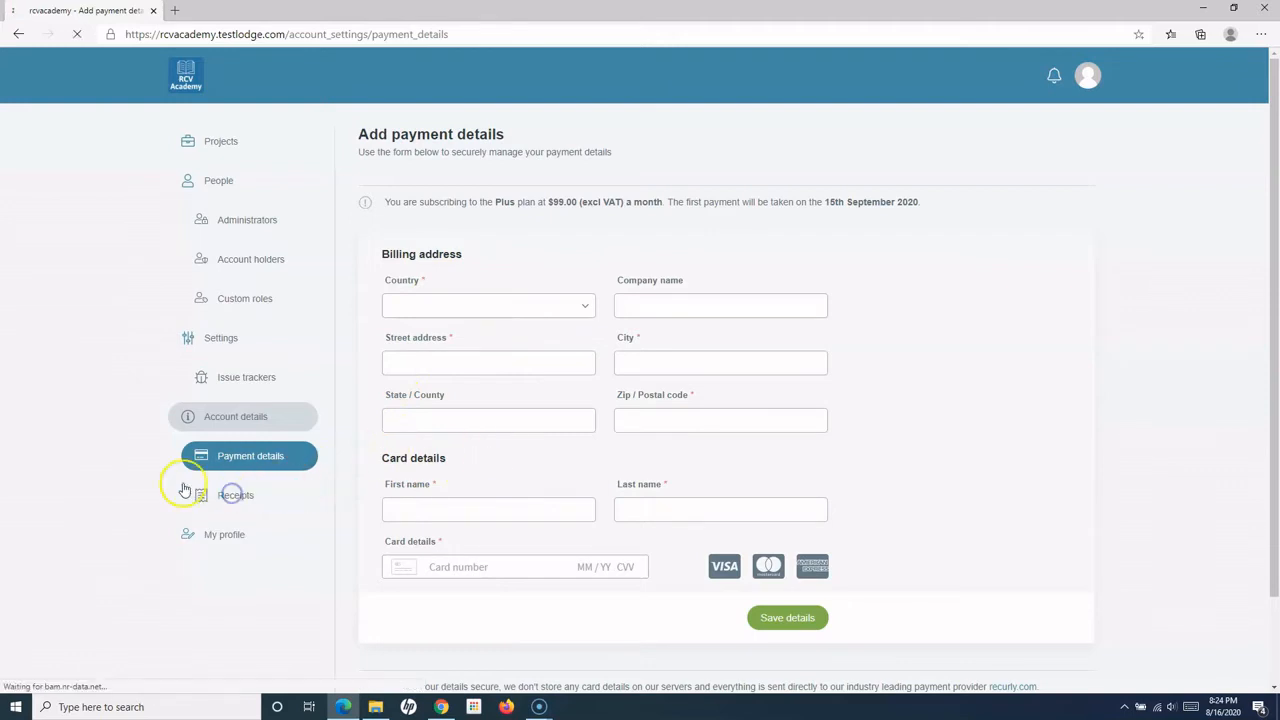
click(240, 494)
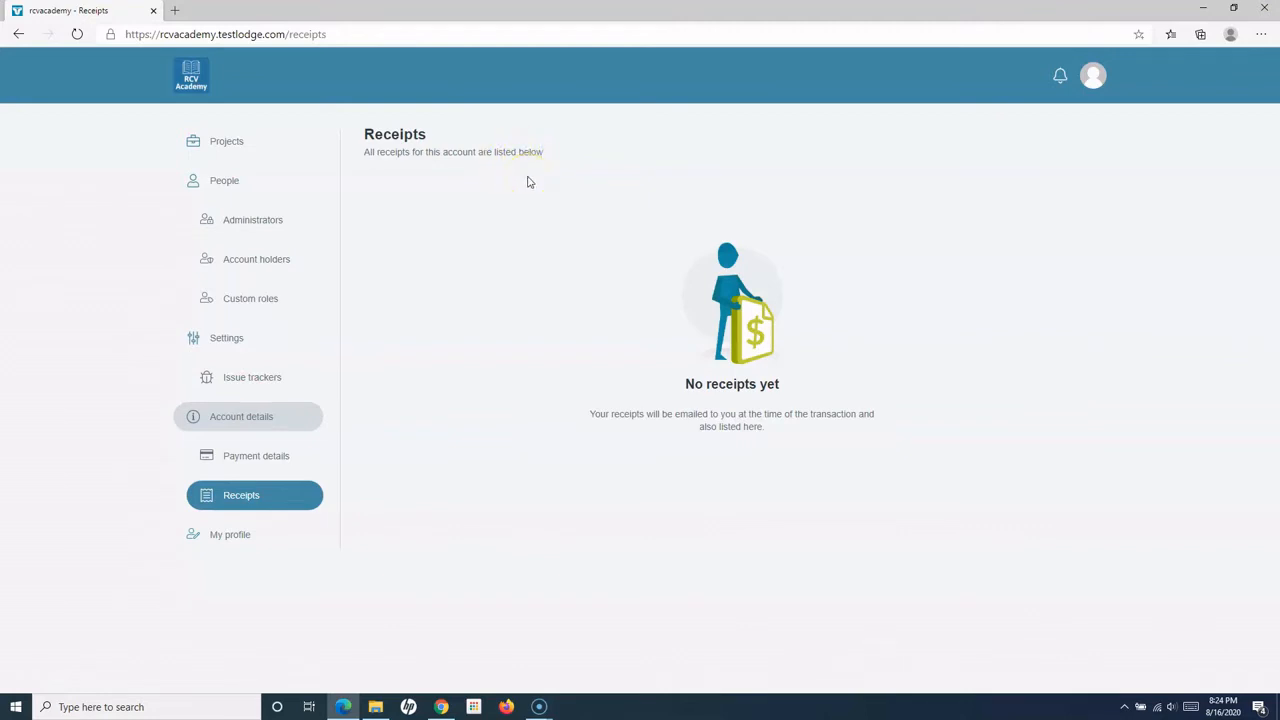
Step: Review the personal details, password and avatar sections of the own profile, and open its email notification settings
click(231, 546)
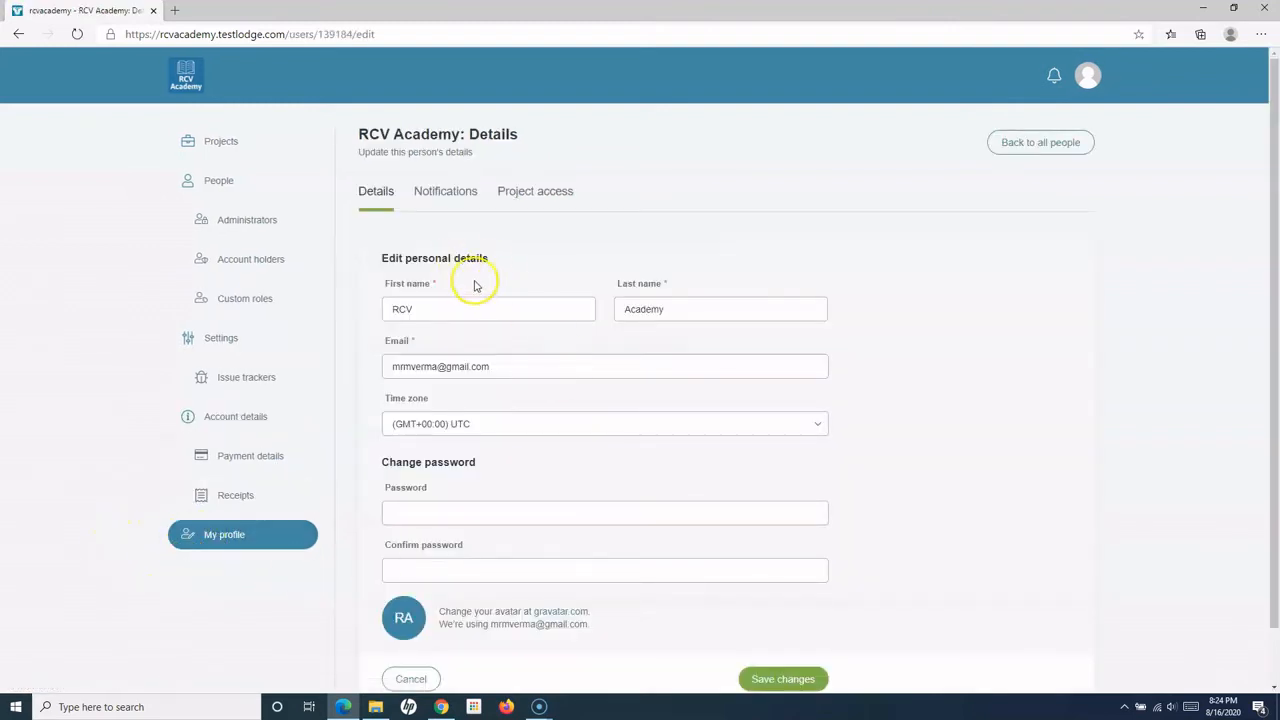
scroll(470, 270, down, 1)
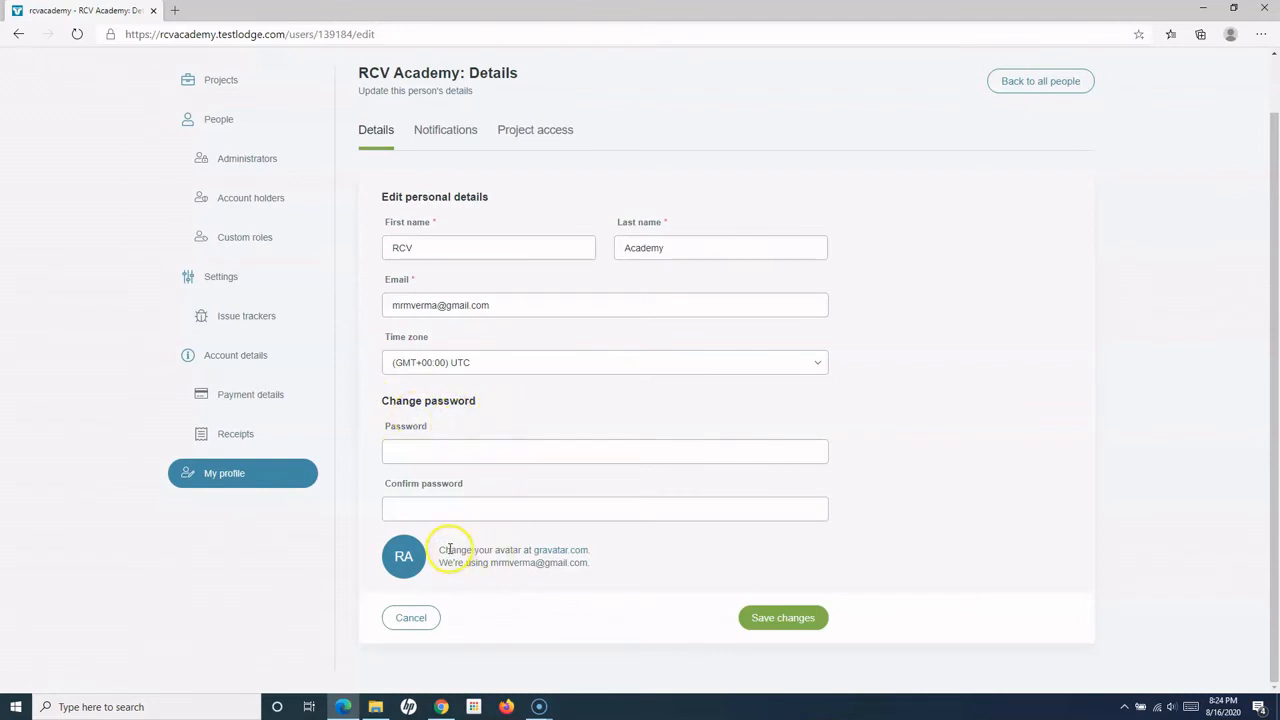
drag(517, 544, 517, 549)
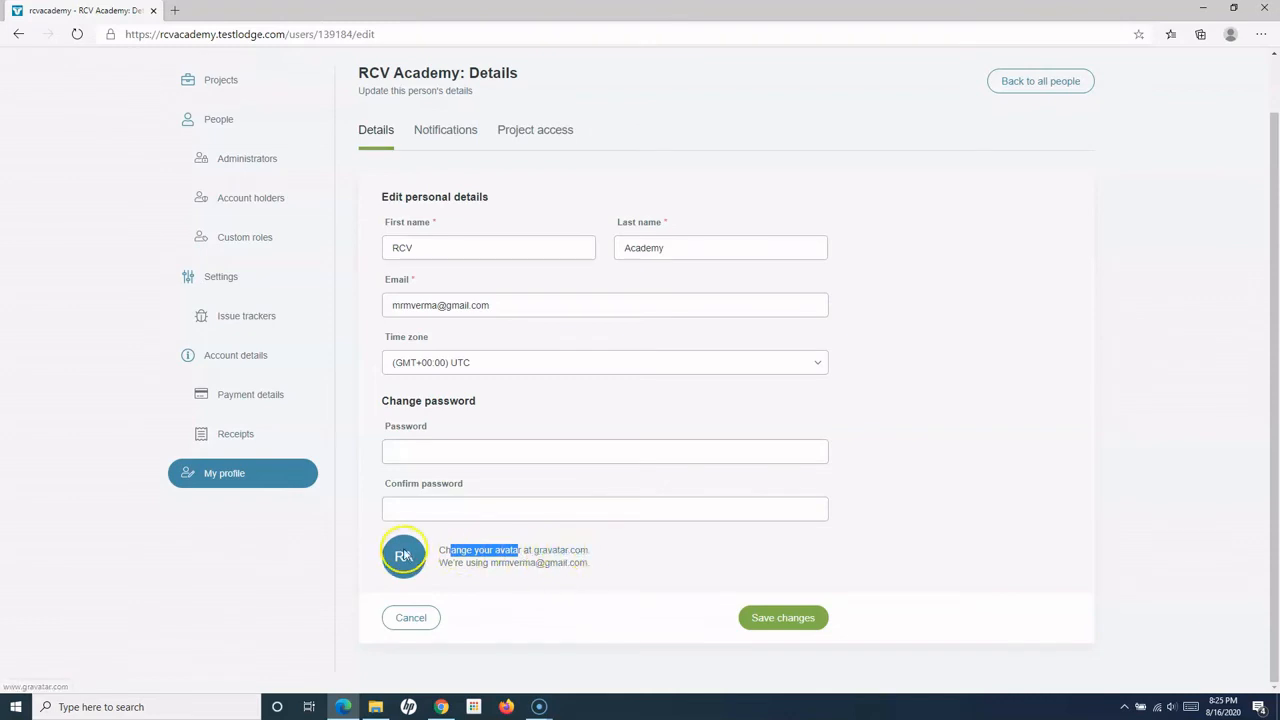
scroll(819, 463, up, 1)
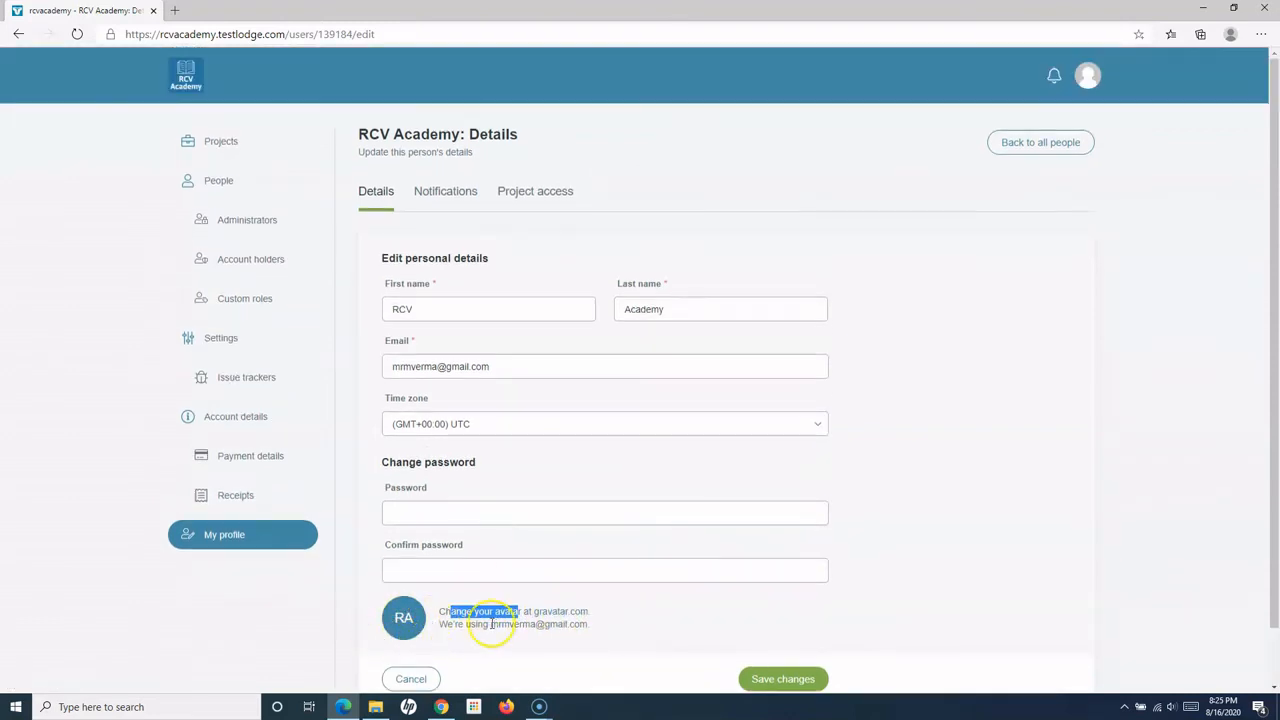
click(621, 612)
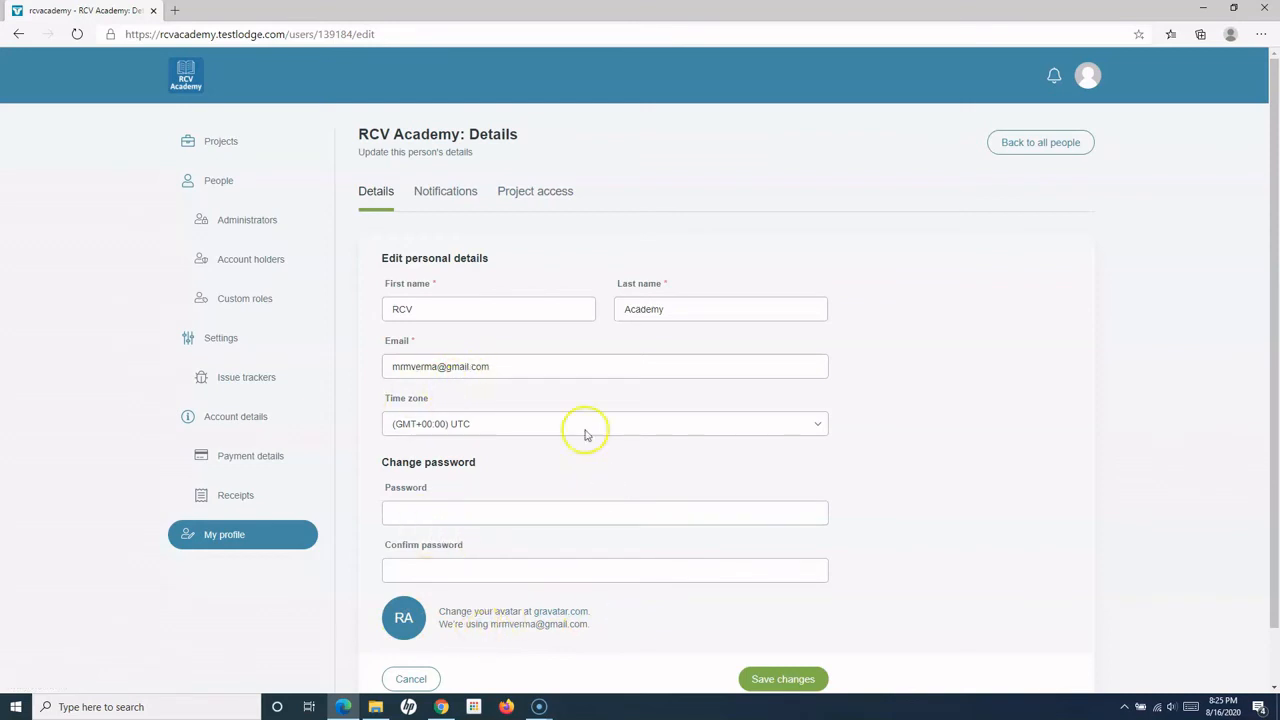
click(451, 195)
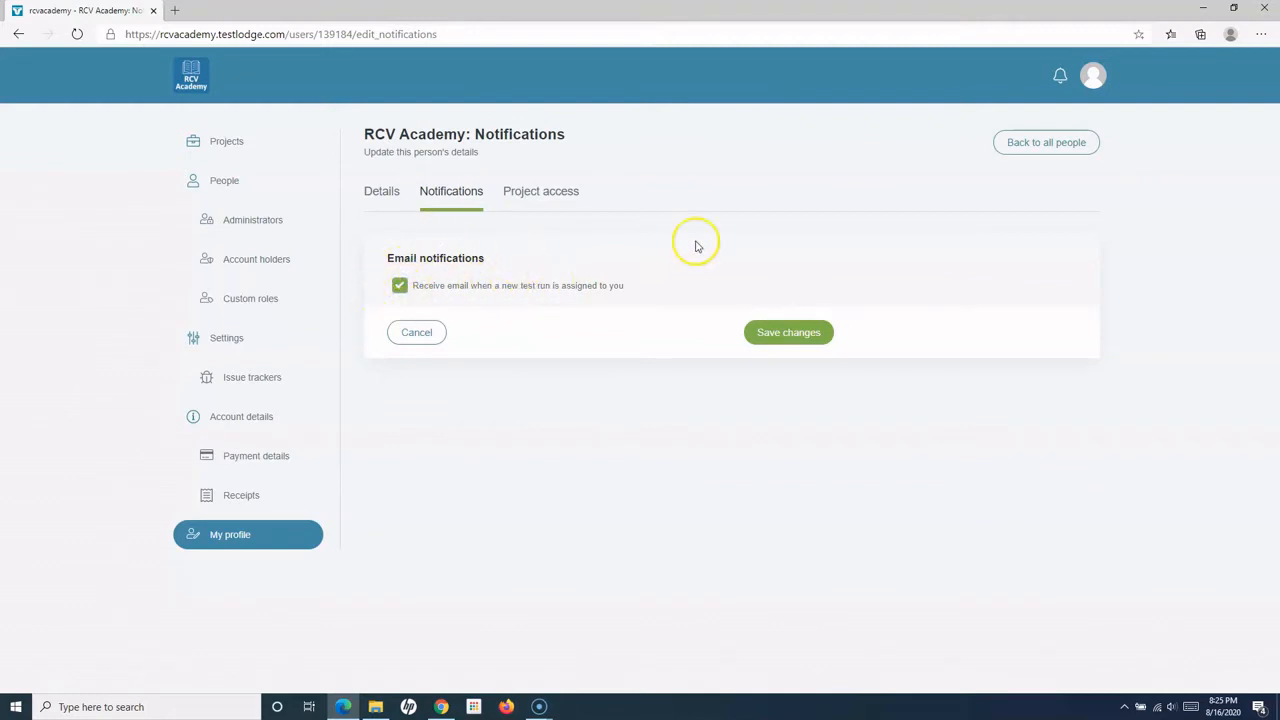
Step: Review the own profile's project access, details and notification settings, and view the privileges granted to administrators
click(526, 194)
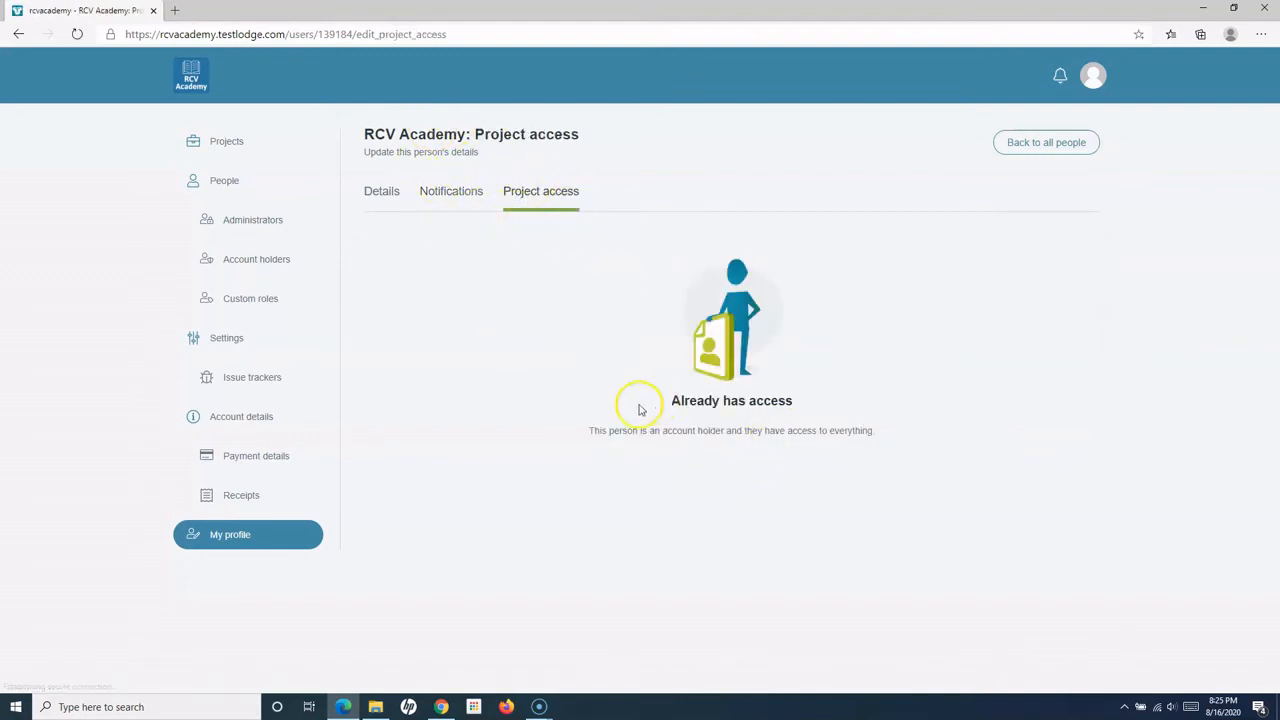
drag(640, 403, 883, 423)
click(687, 427)
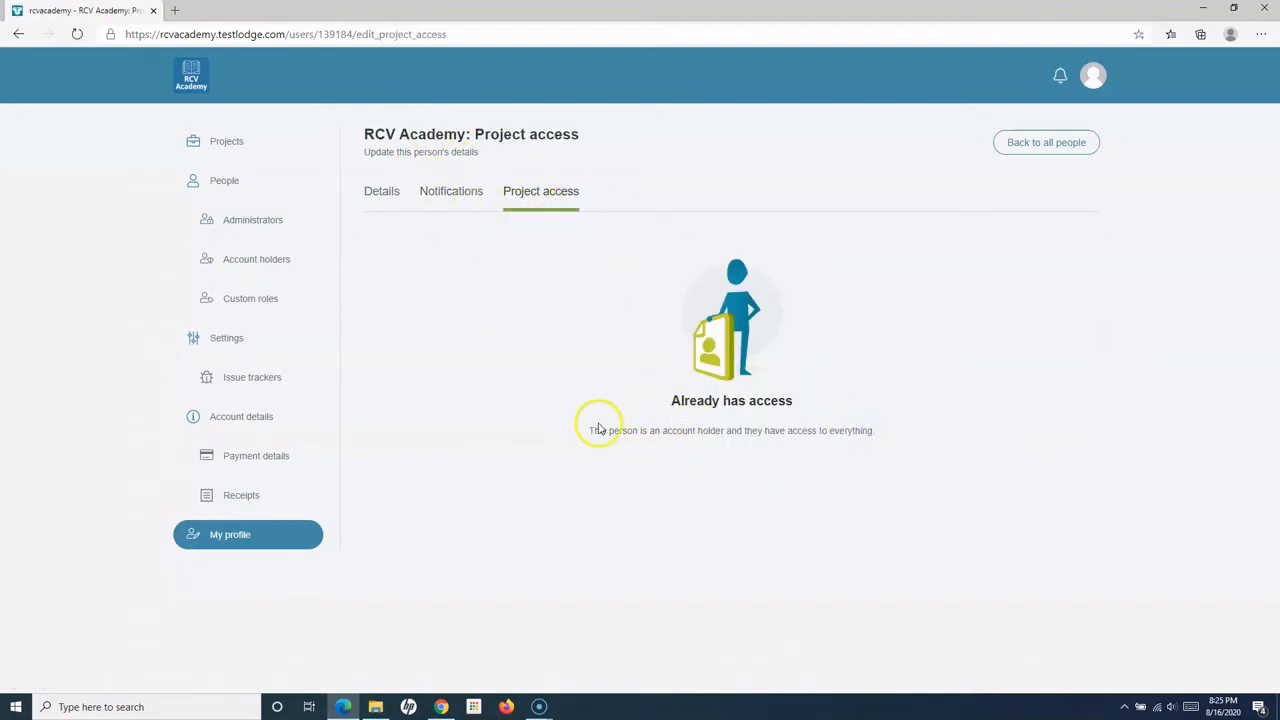
drag(589, 428, 862, 430)
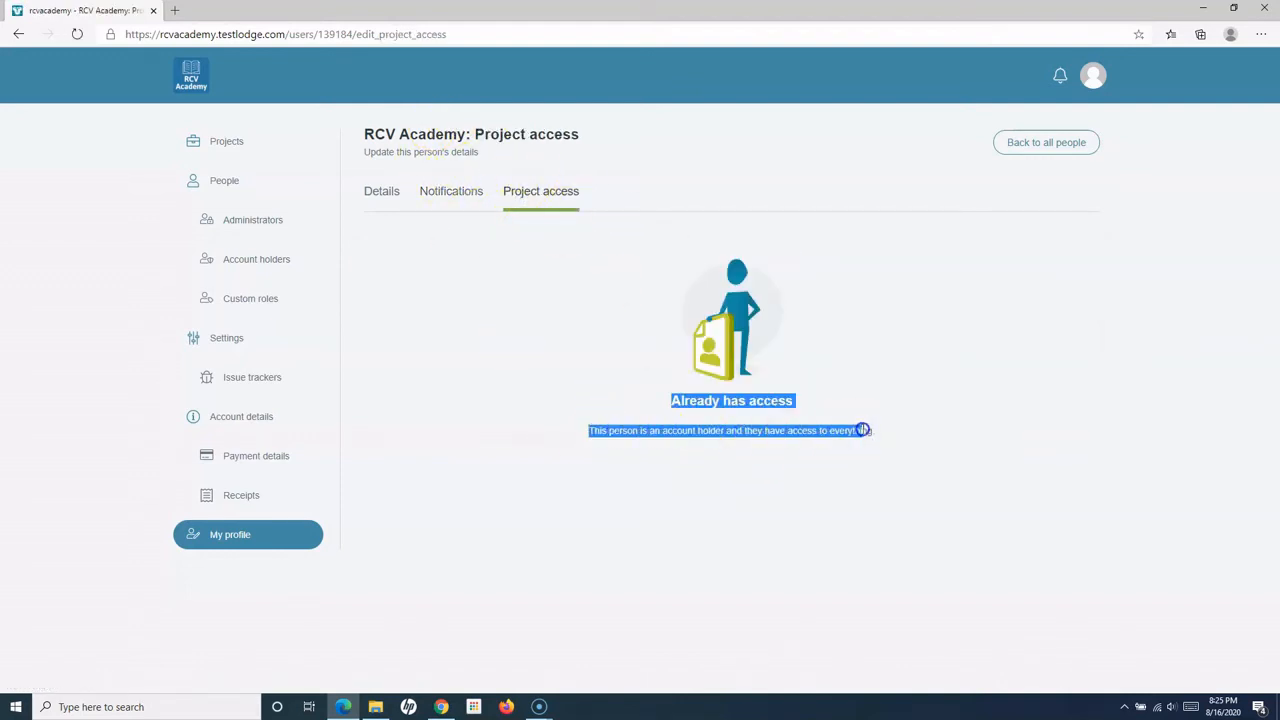
click(380, 197)
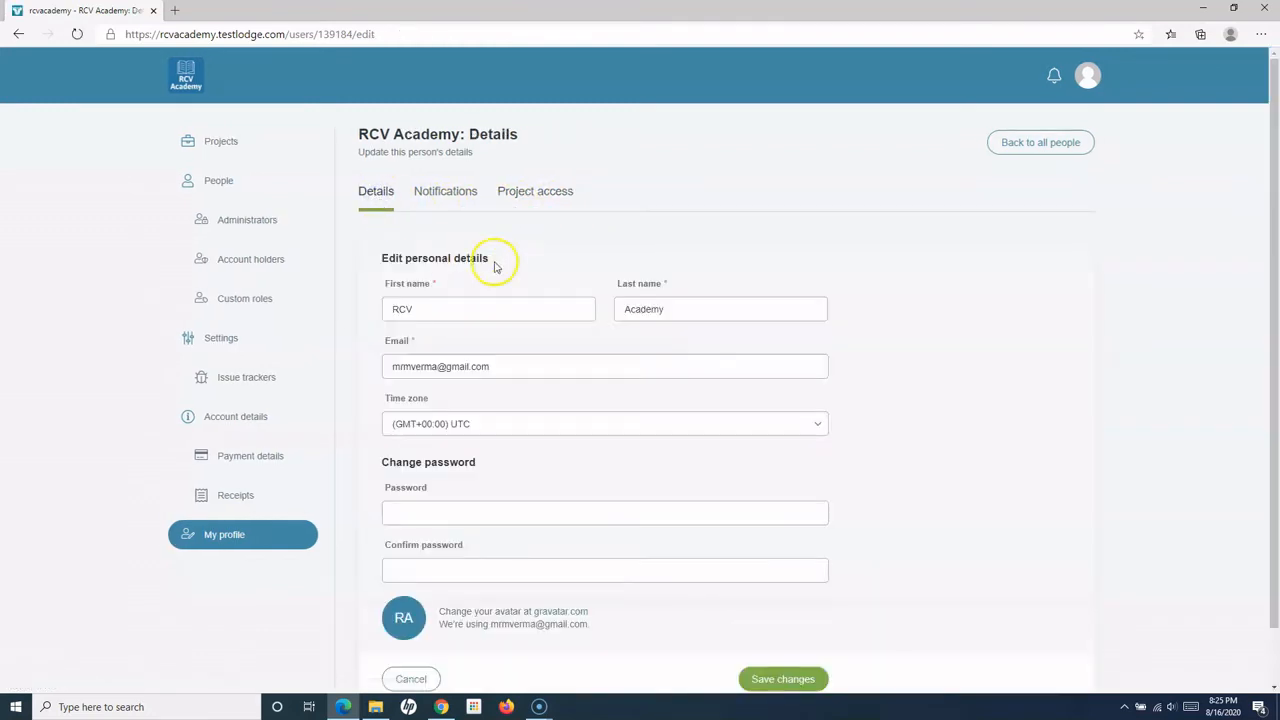
click(449, 198)
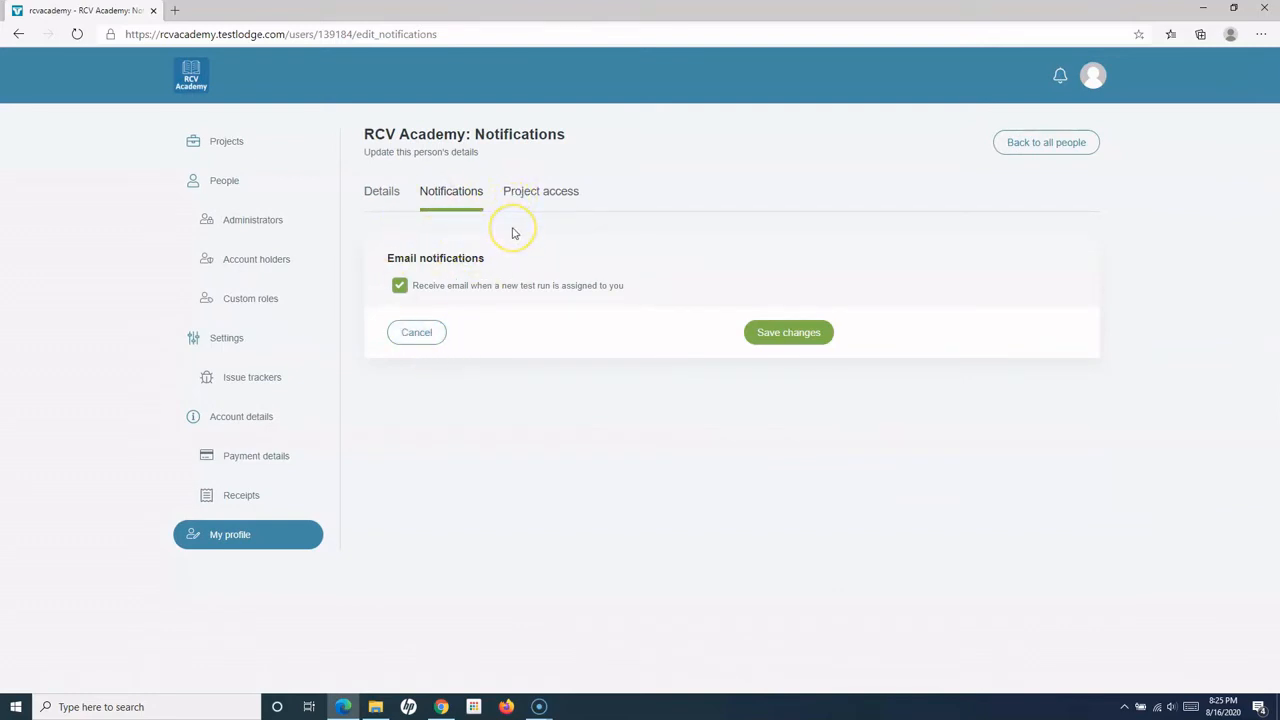
click(253, 219)
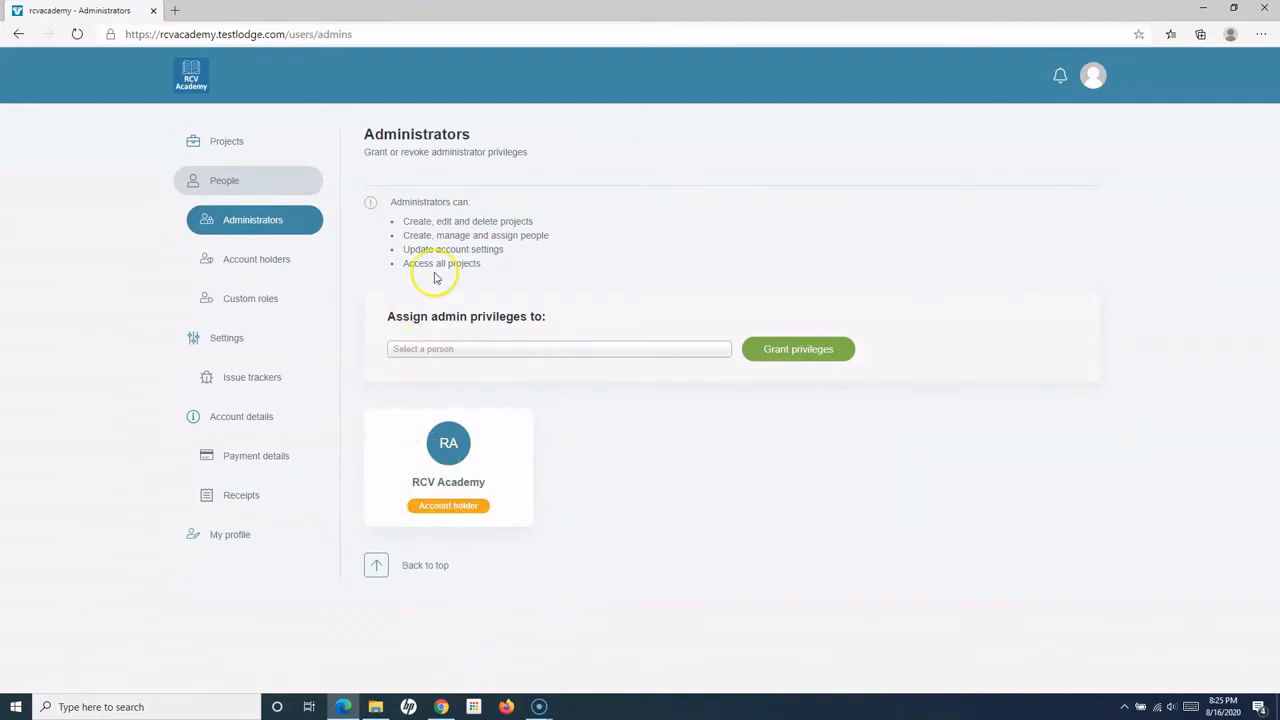
Step: Create a new project named RCV Academy Demo Project
click(231, 142)
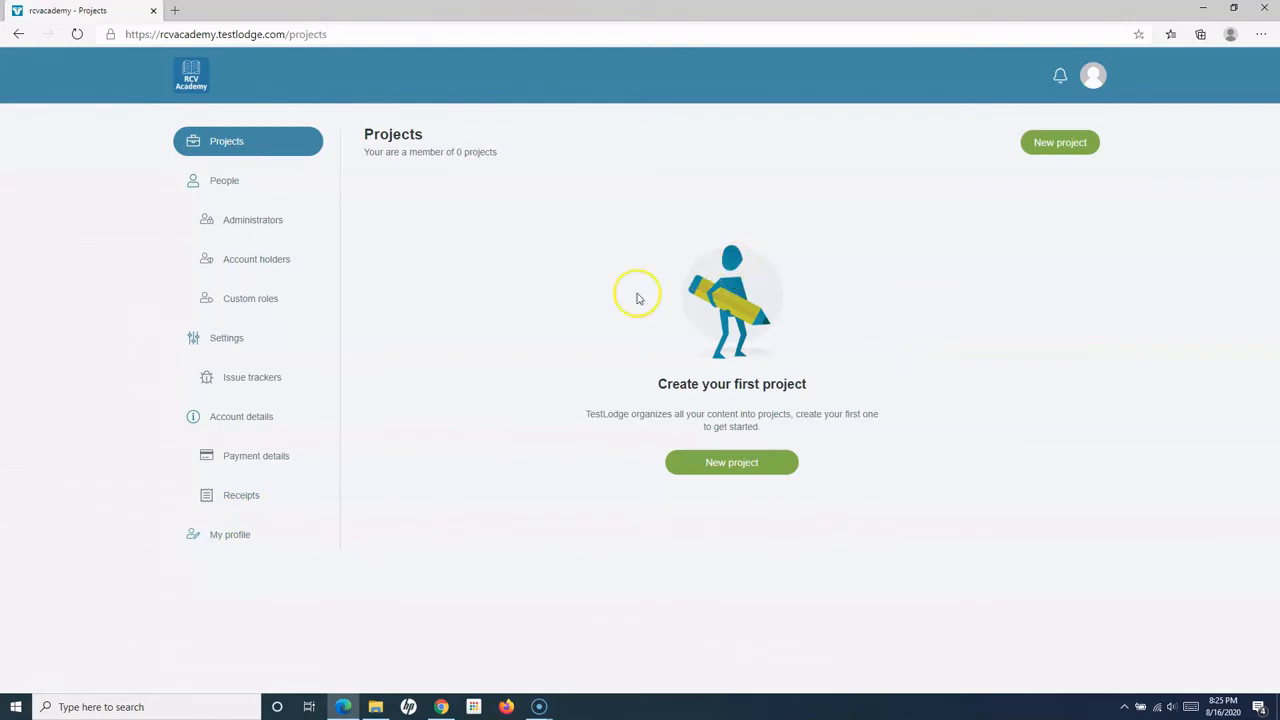
click(1071, 146)
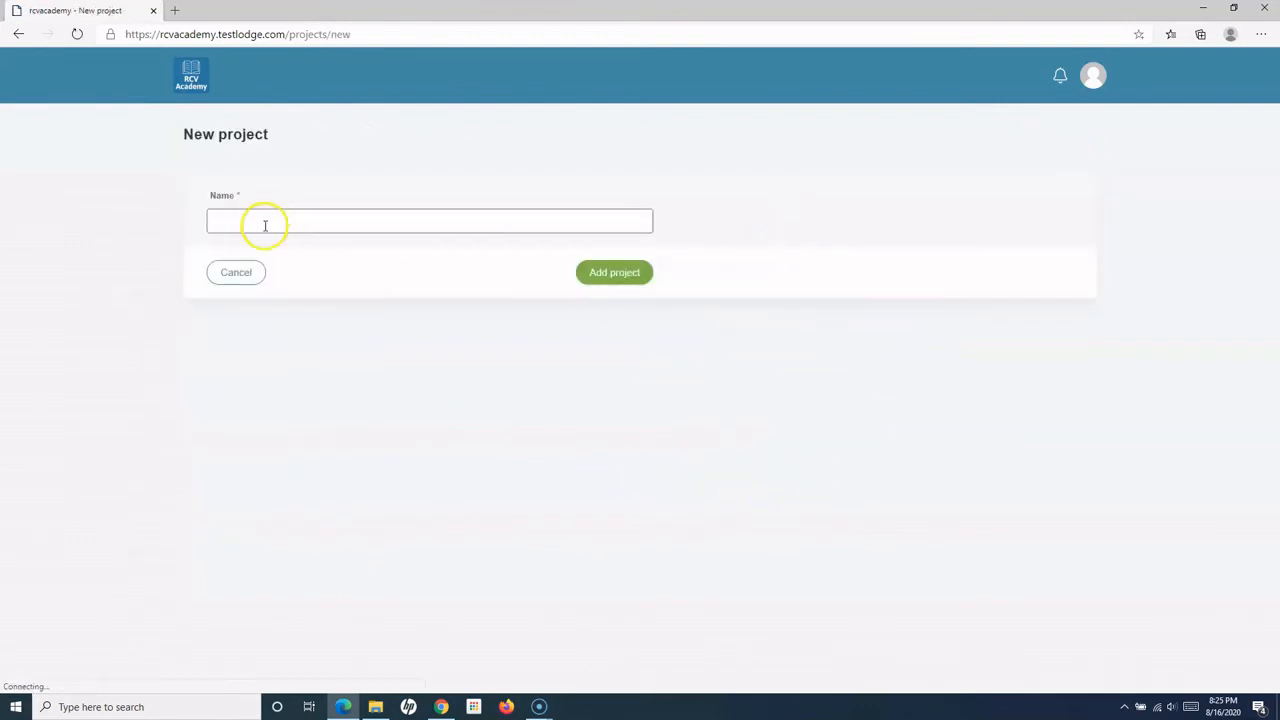
click(264, 224)
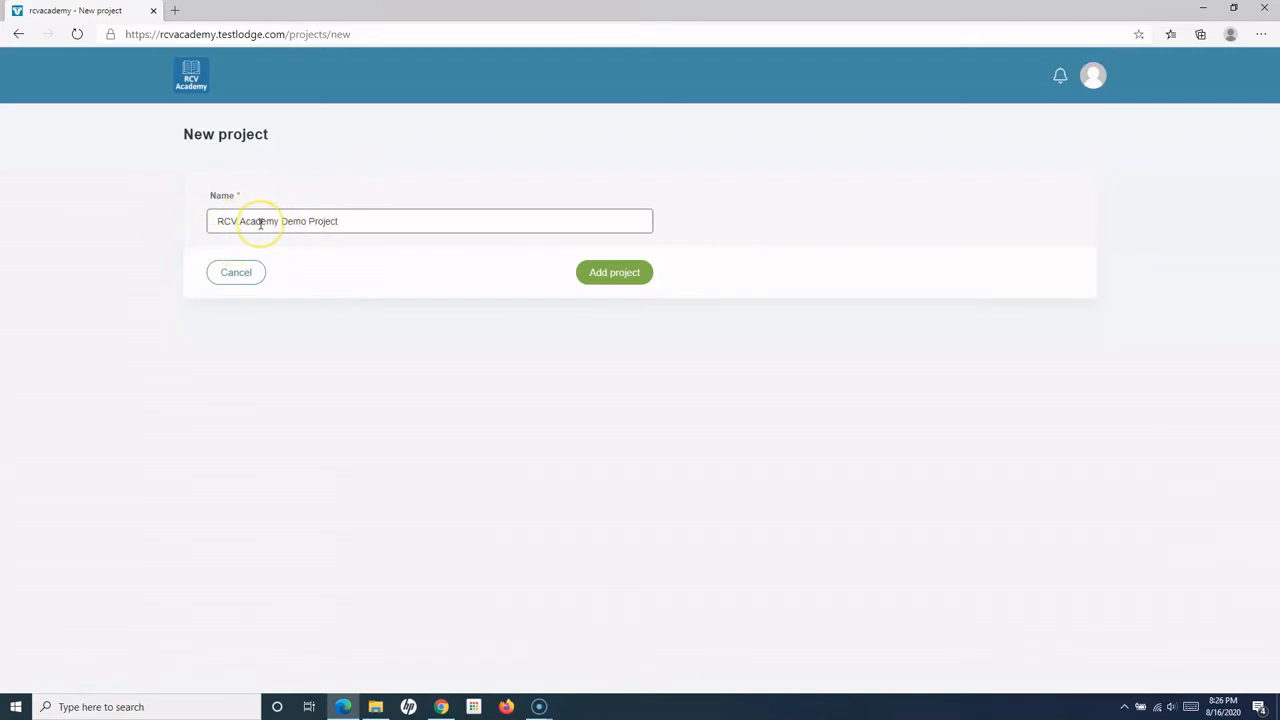
click(626, 280)
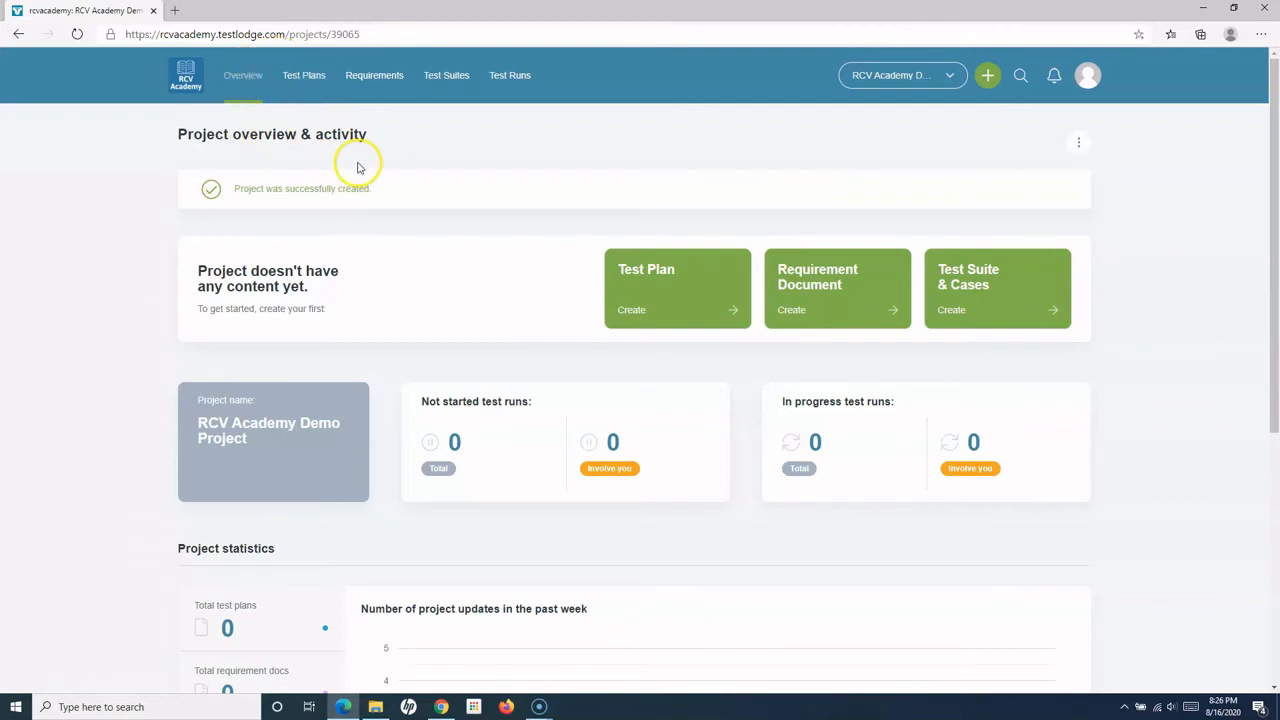
Step: View the list of all projects and reopen RCV Academy Demo Project from it
click(955, 79)
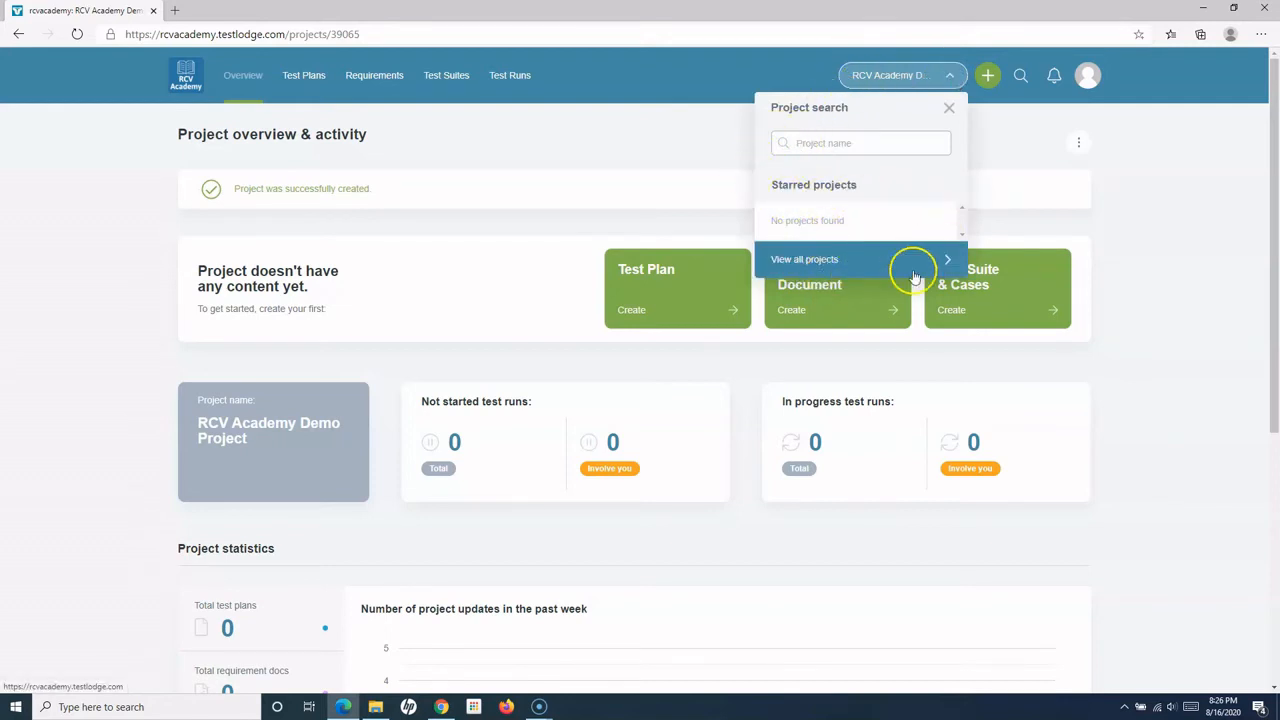
click(838, 261)
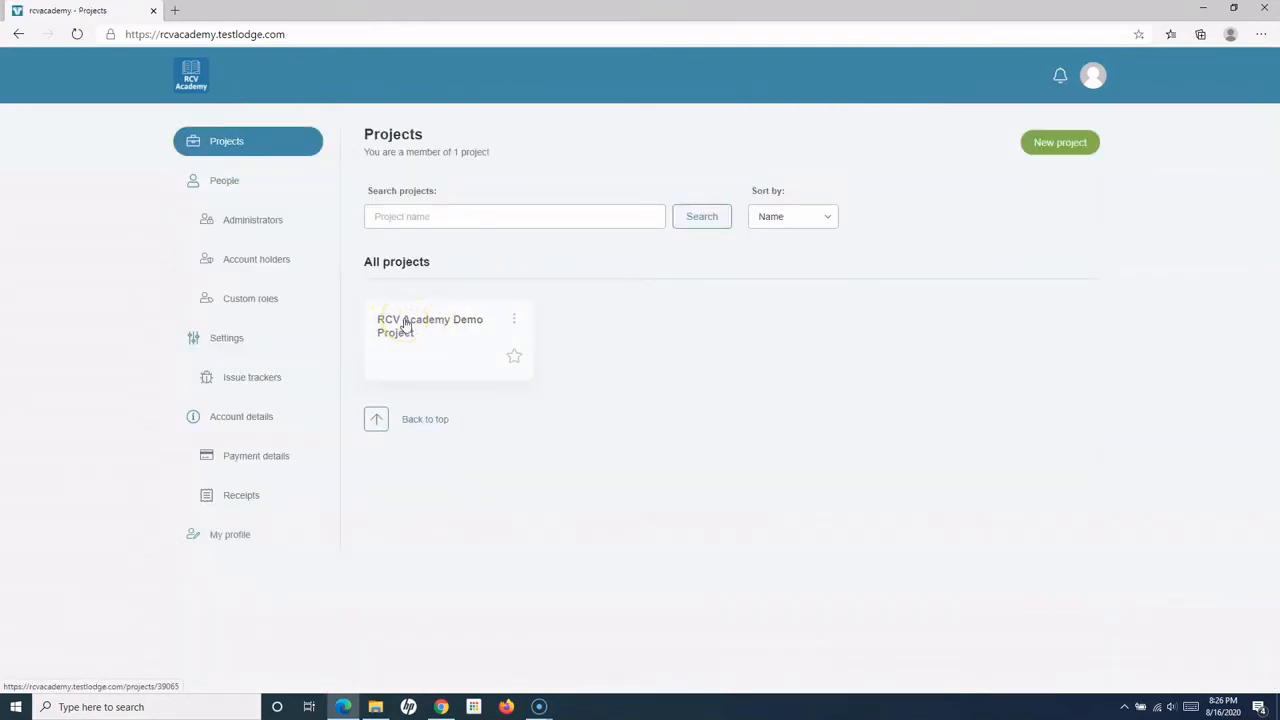
click(406, 324)
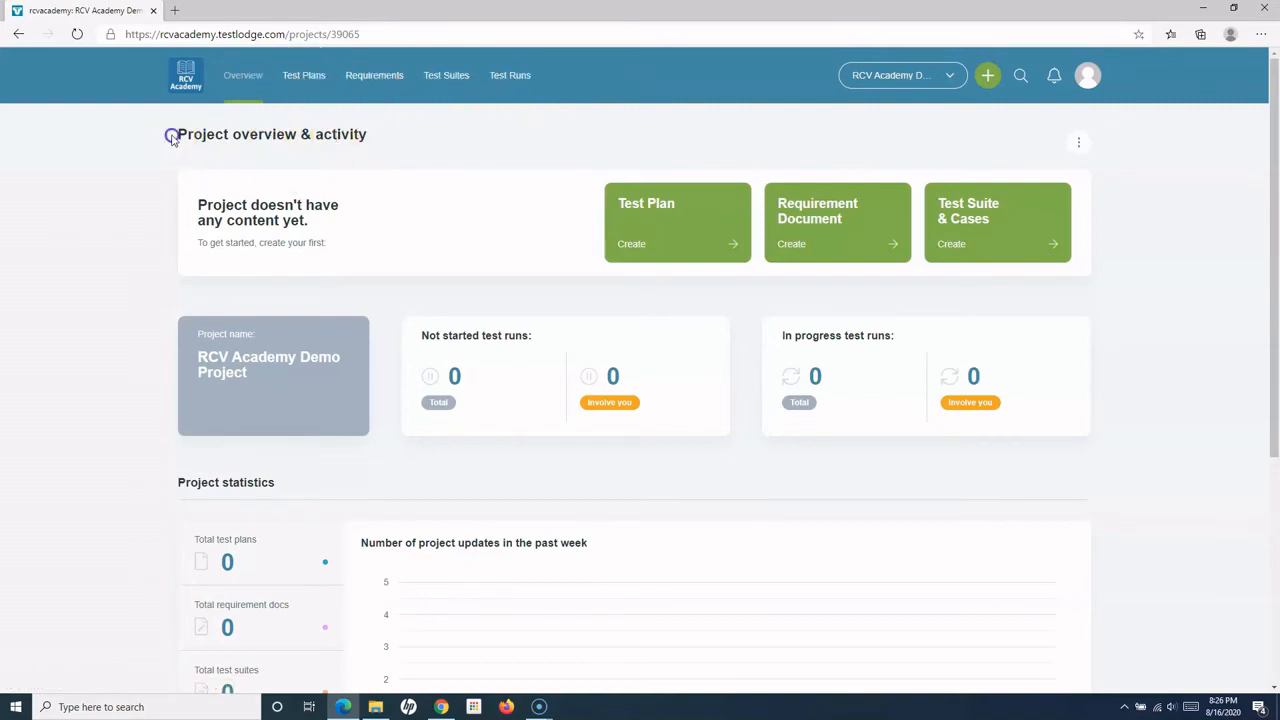
Step: Examine the project overview, including the content creation options, test run summaries and project statistics
drag(171, 137, 364, 139)
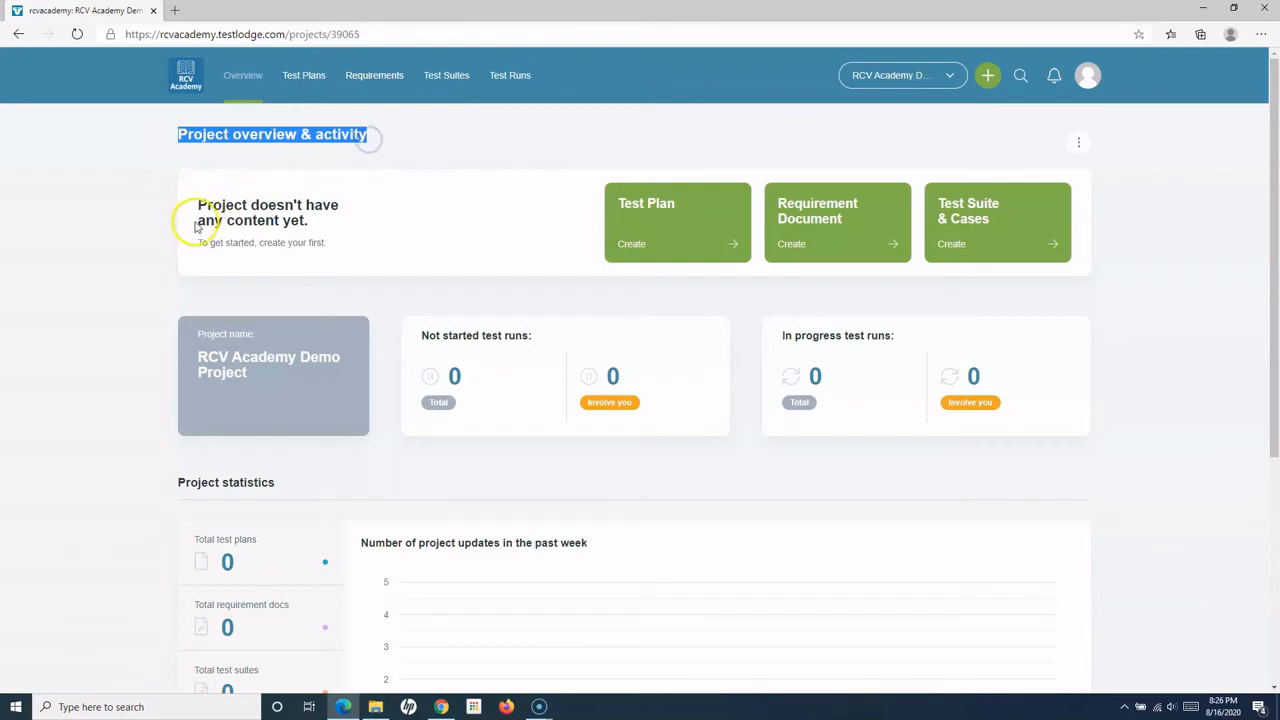
mouse_move(194, 207)
mouse_down()
mouse_move(313, 228)
mouse_move(186, 206)
mouse_up()
click(529, 142)
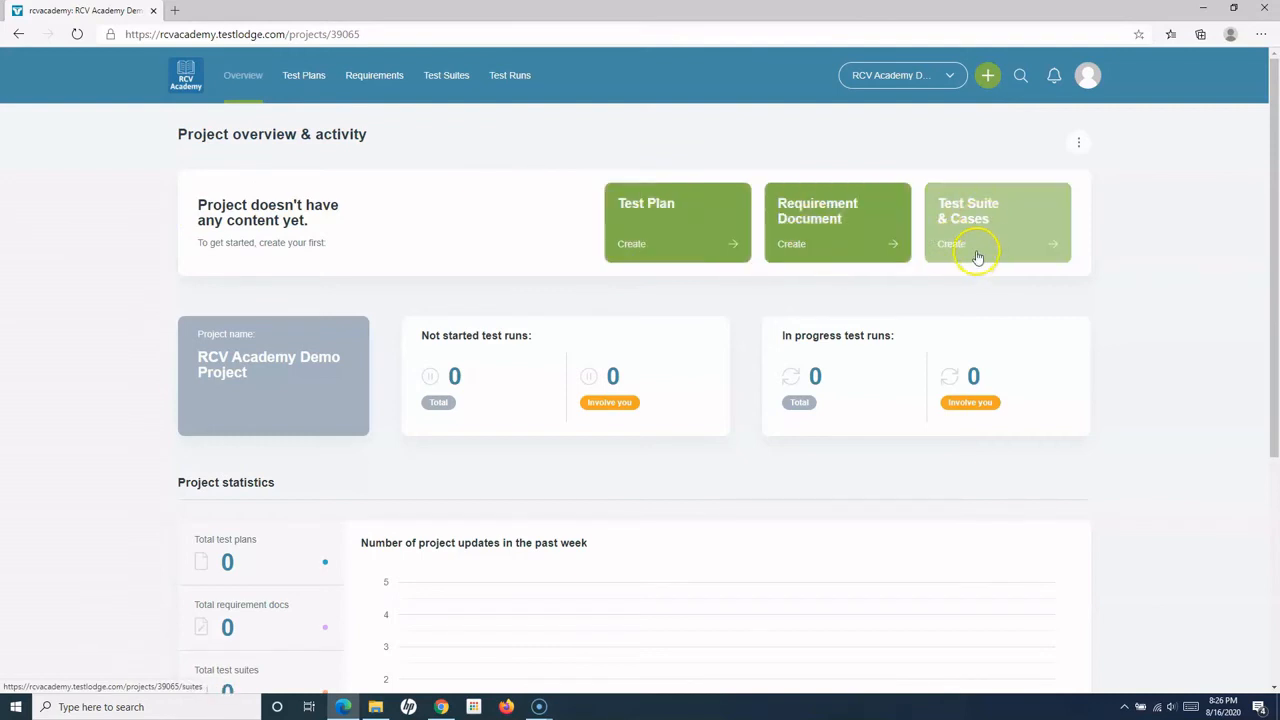
scroll(380, 292, down, 1)
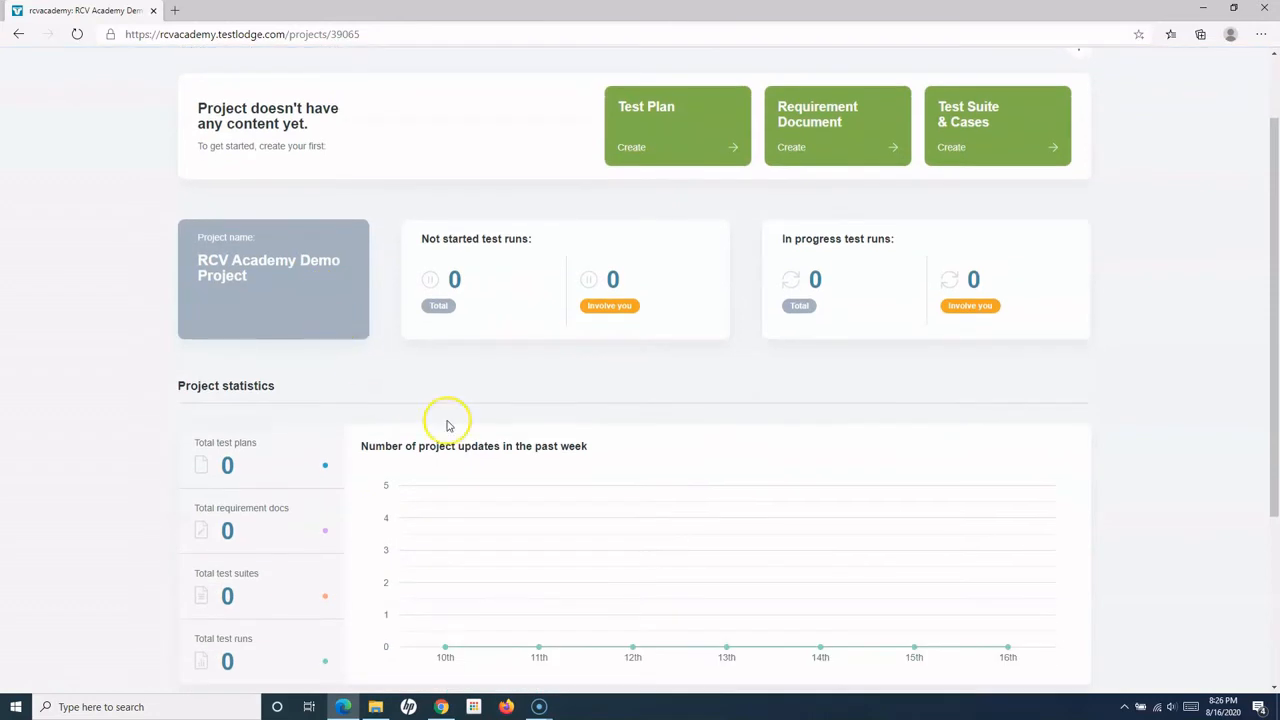
scroll(447, 427, up, 1)
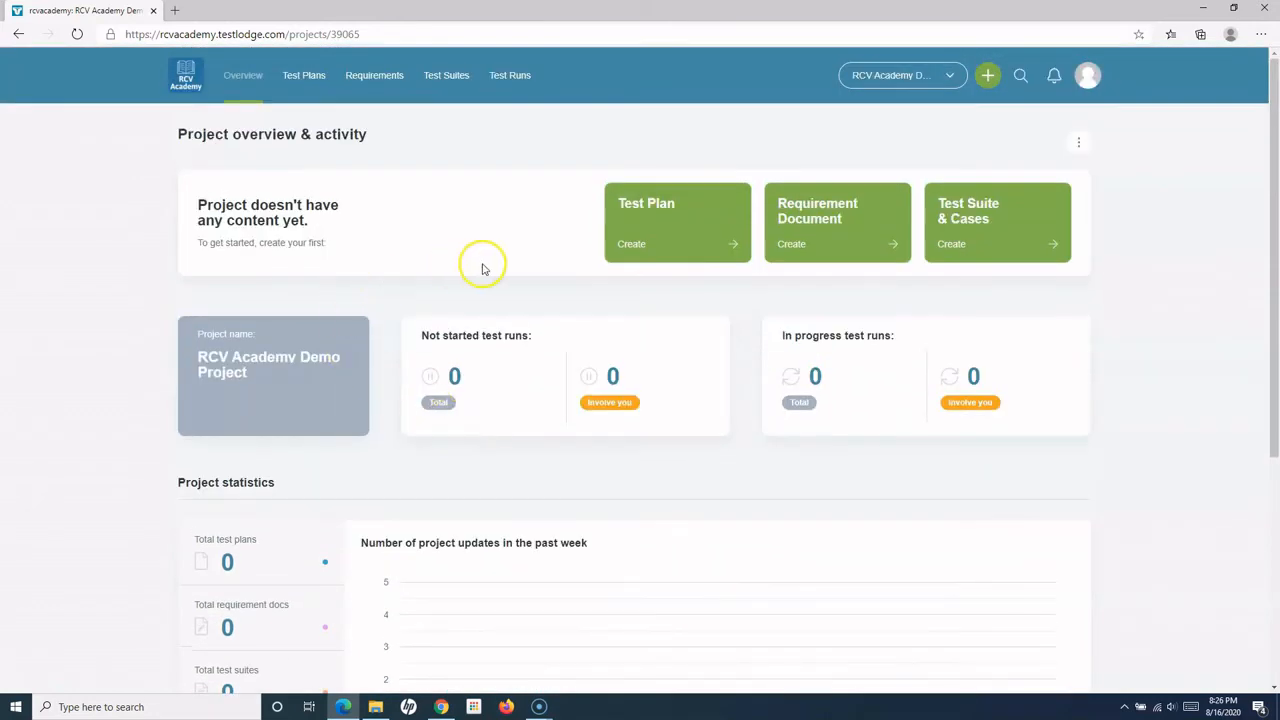
Step: View the project's test plans page and read what a test plan is for and how to create one
click(632, 240)
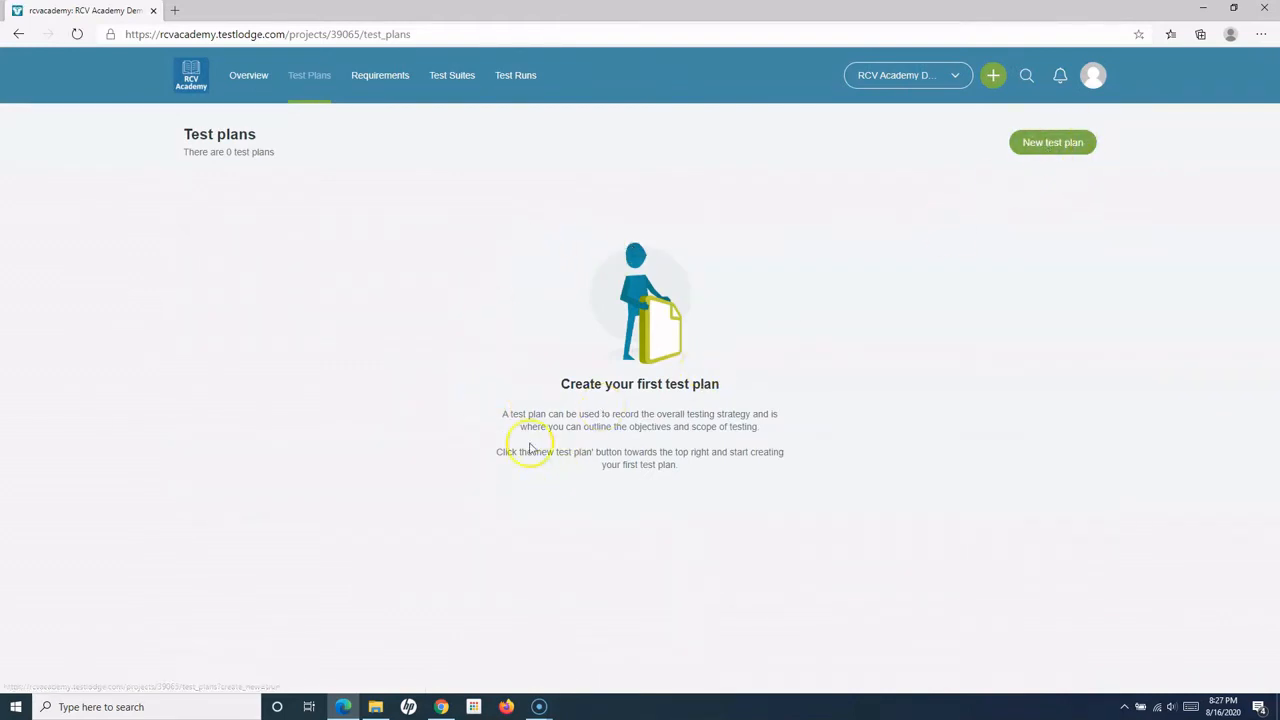
drag(502, 414, 557, 424)
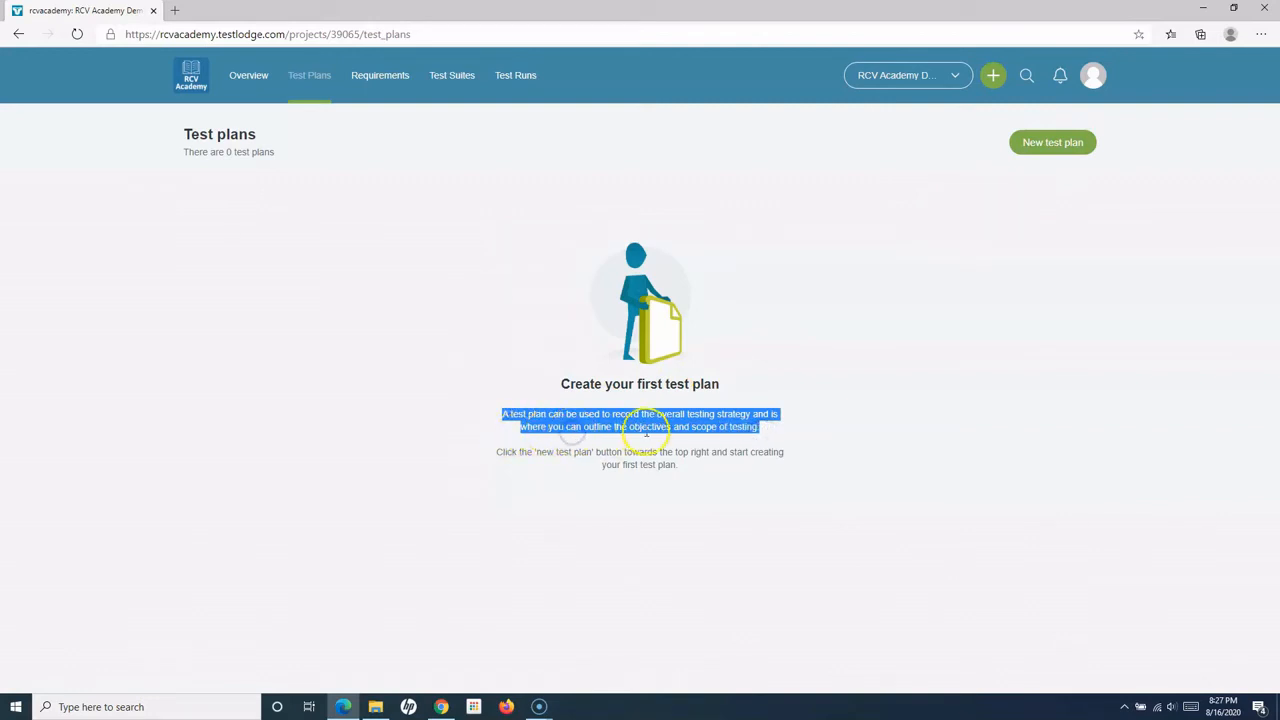
click(687, 438)
drag(496, 456, 685, 466)
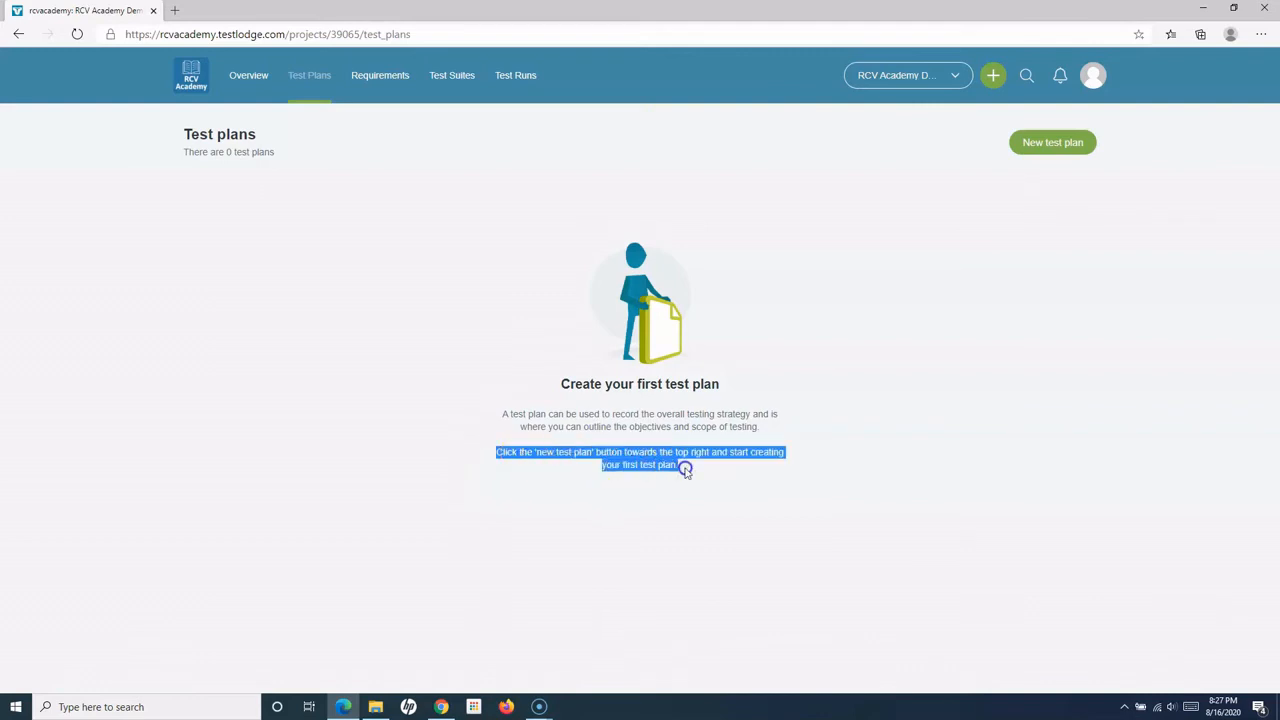
click(685, 466)
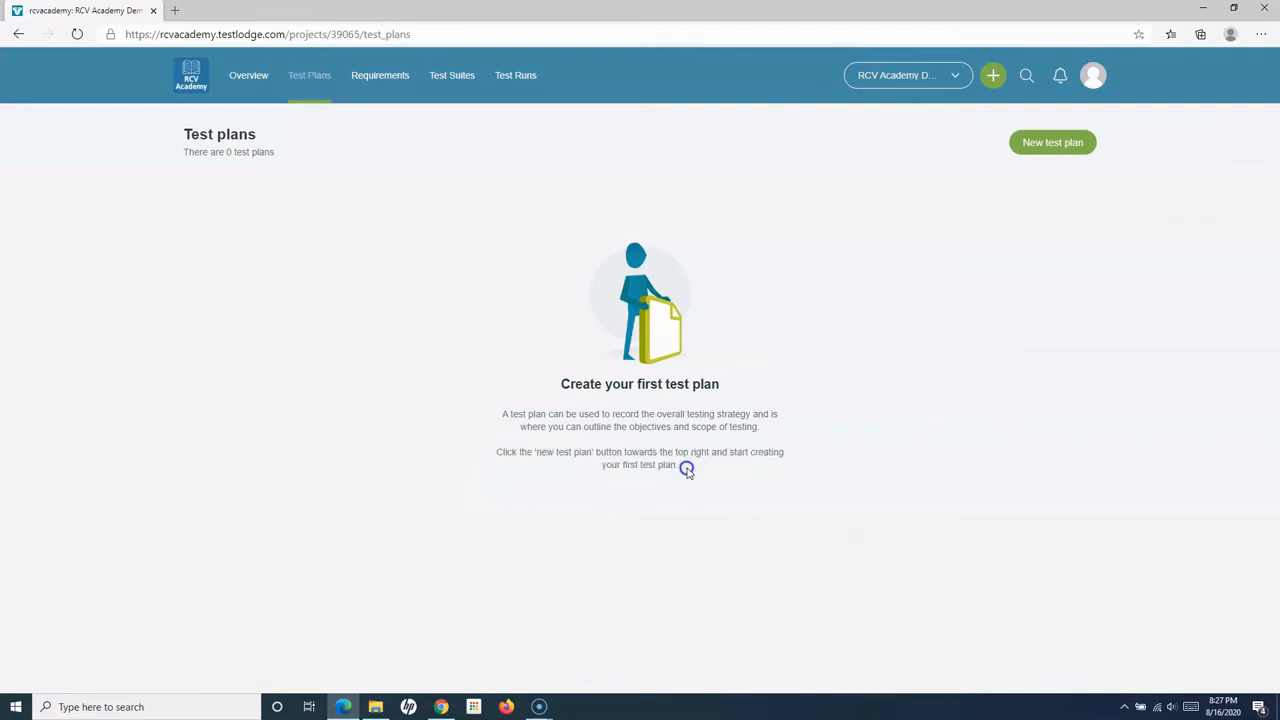
Step: Create a requirement document titled Requirement-1 in the project's requirements
click(382, 85)
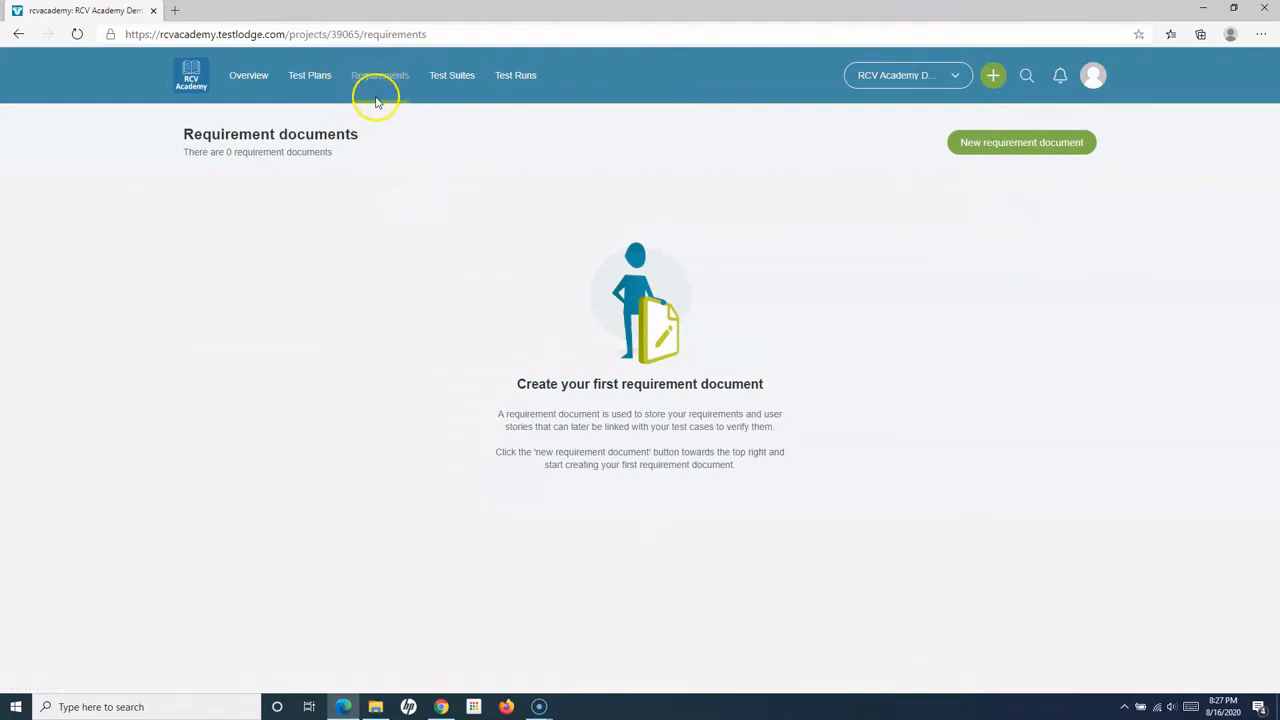
drag(334, 135, 368, 139)
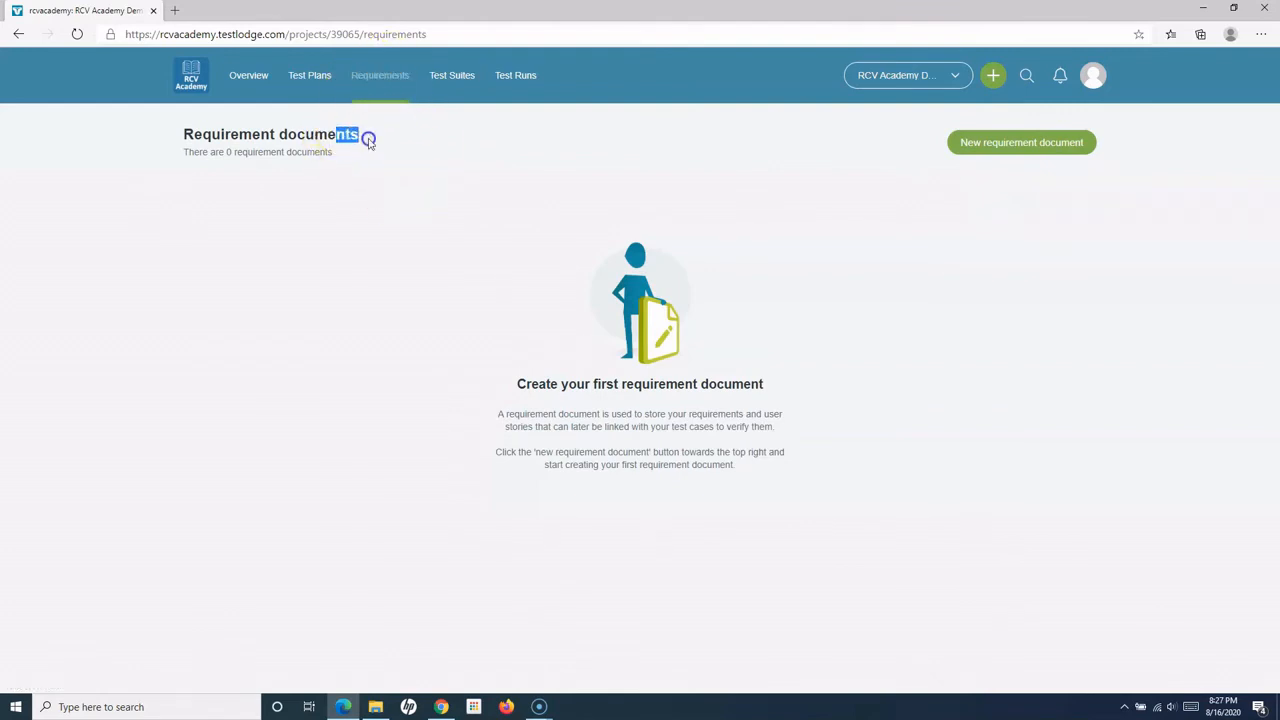
click(368, 138)
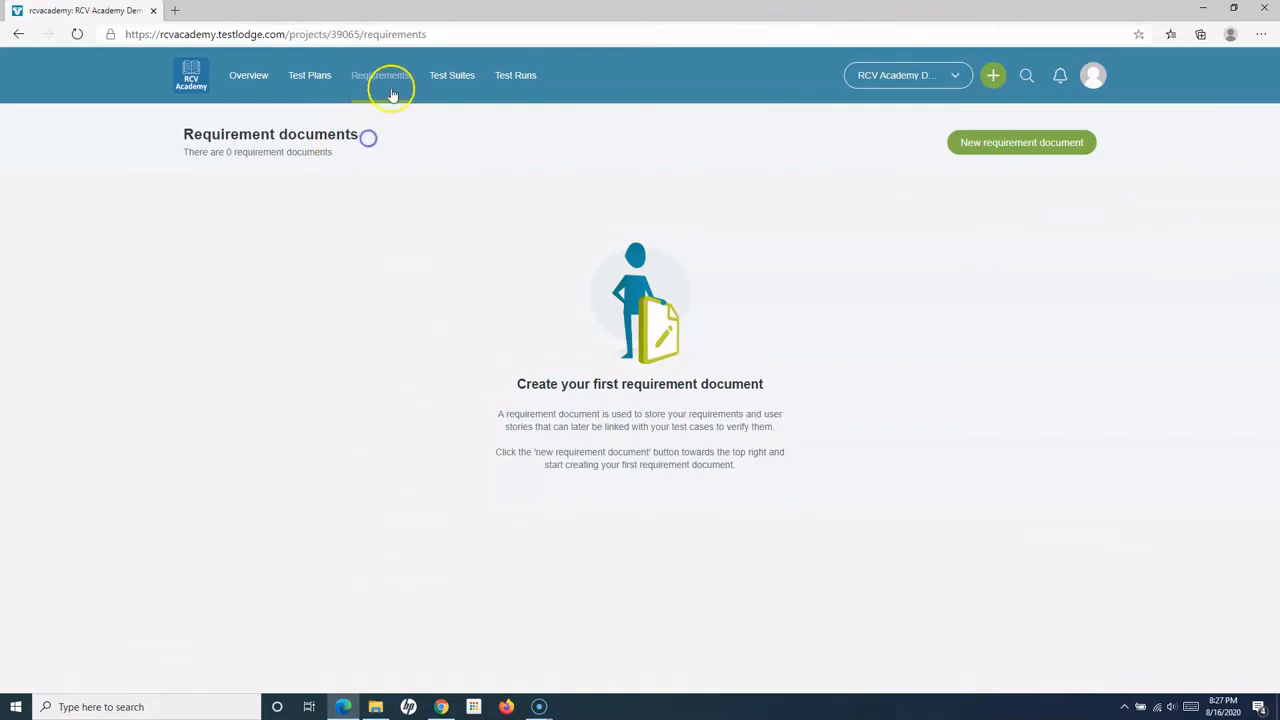
click(1034, 143)
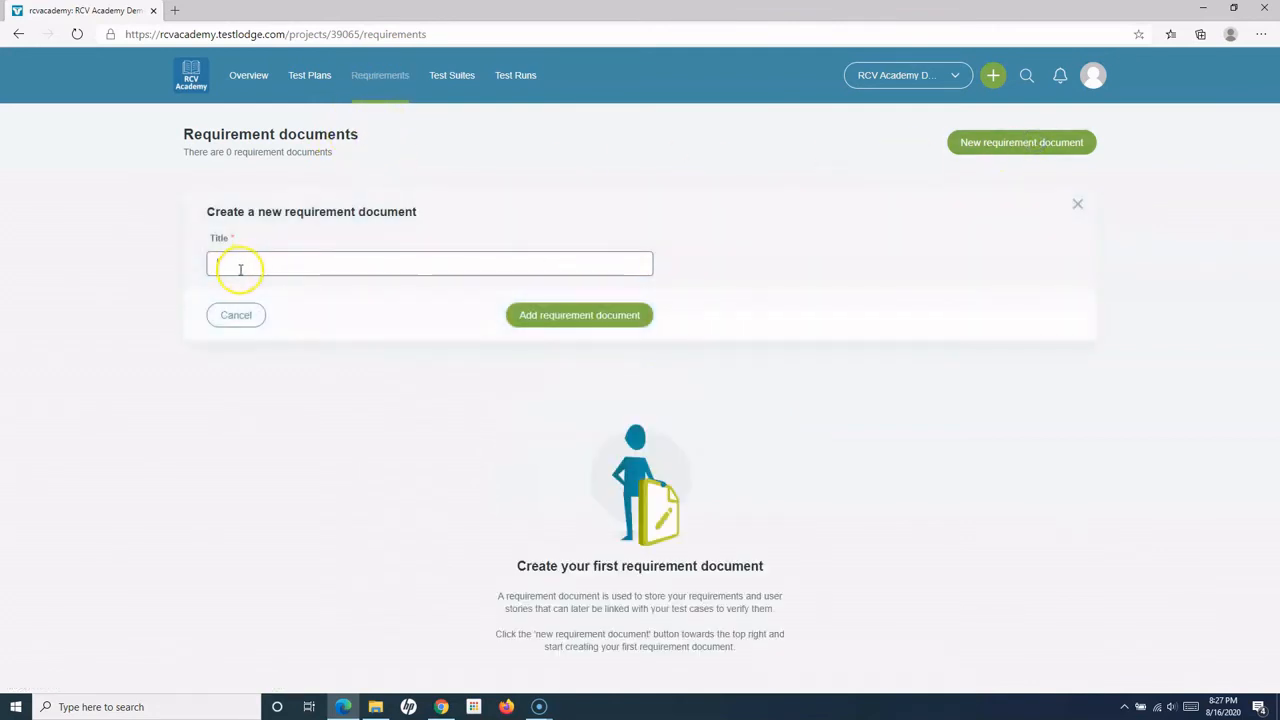
click(240, 265)
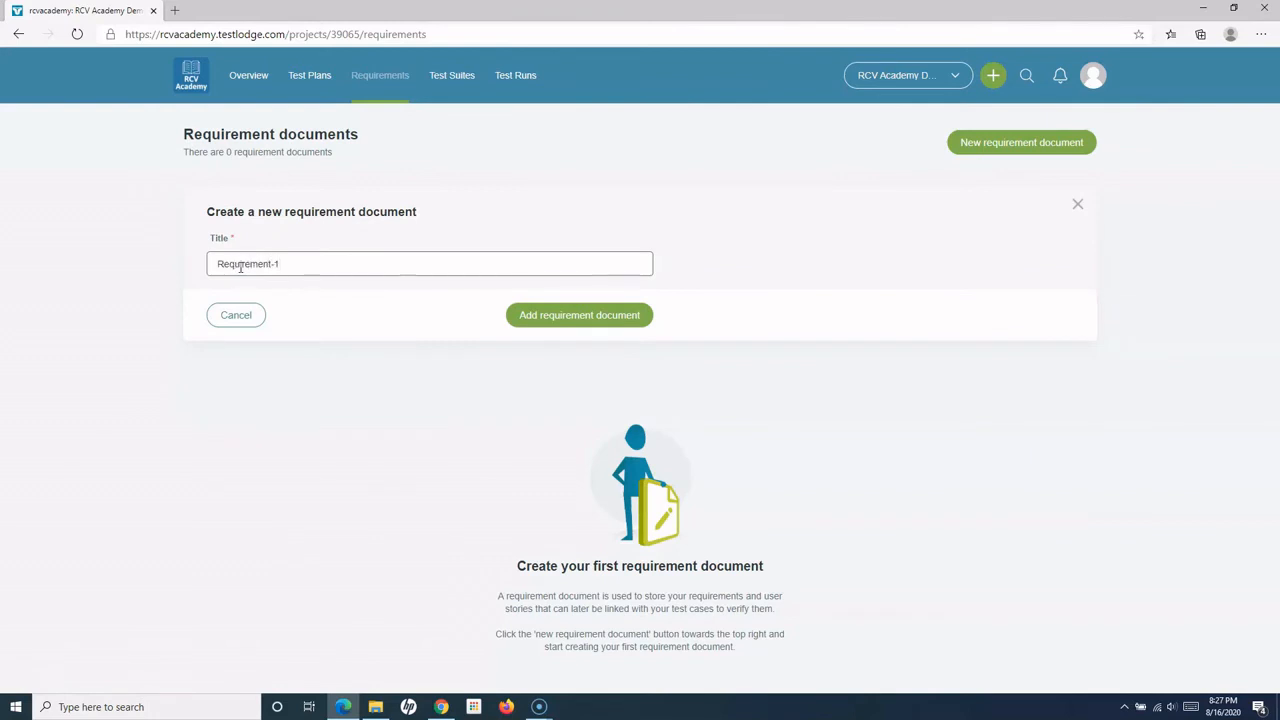
click(578, 318)
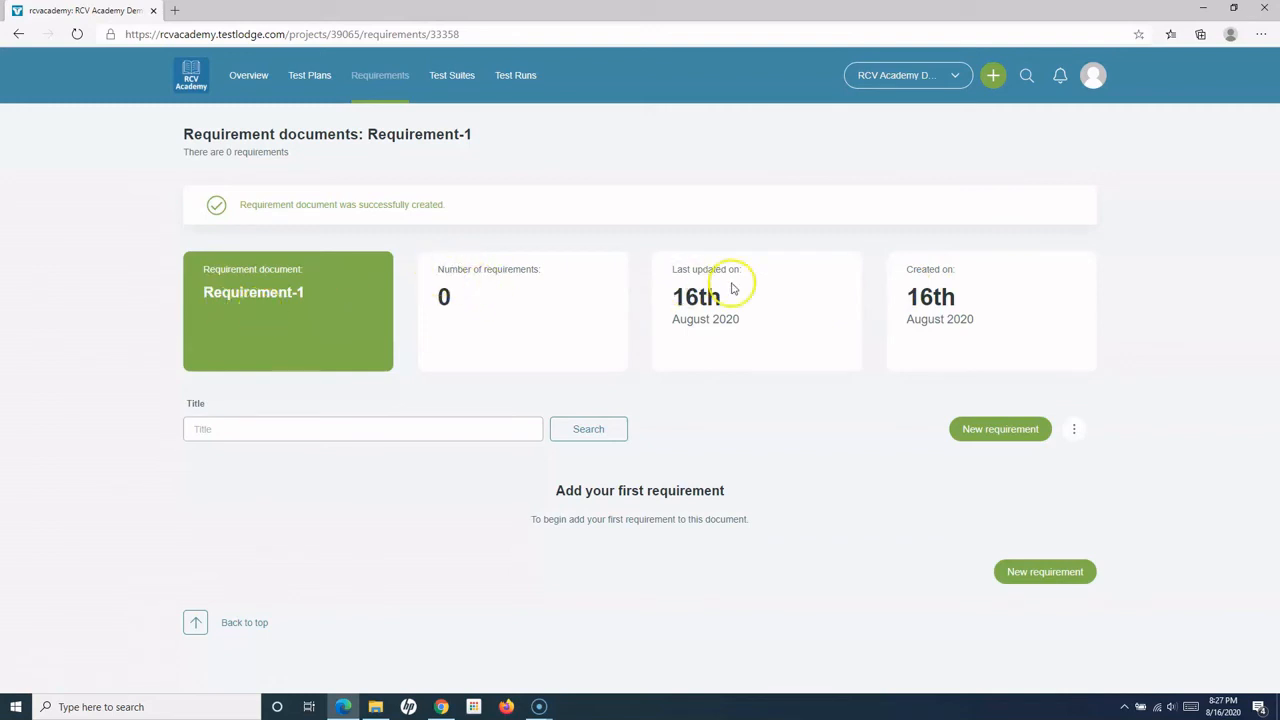
Step: Review the heading and last-updated date of the Requirement-1 document
drag(674, 286, 777, 322)
click(777, 322)
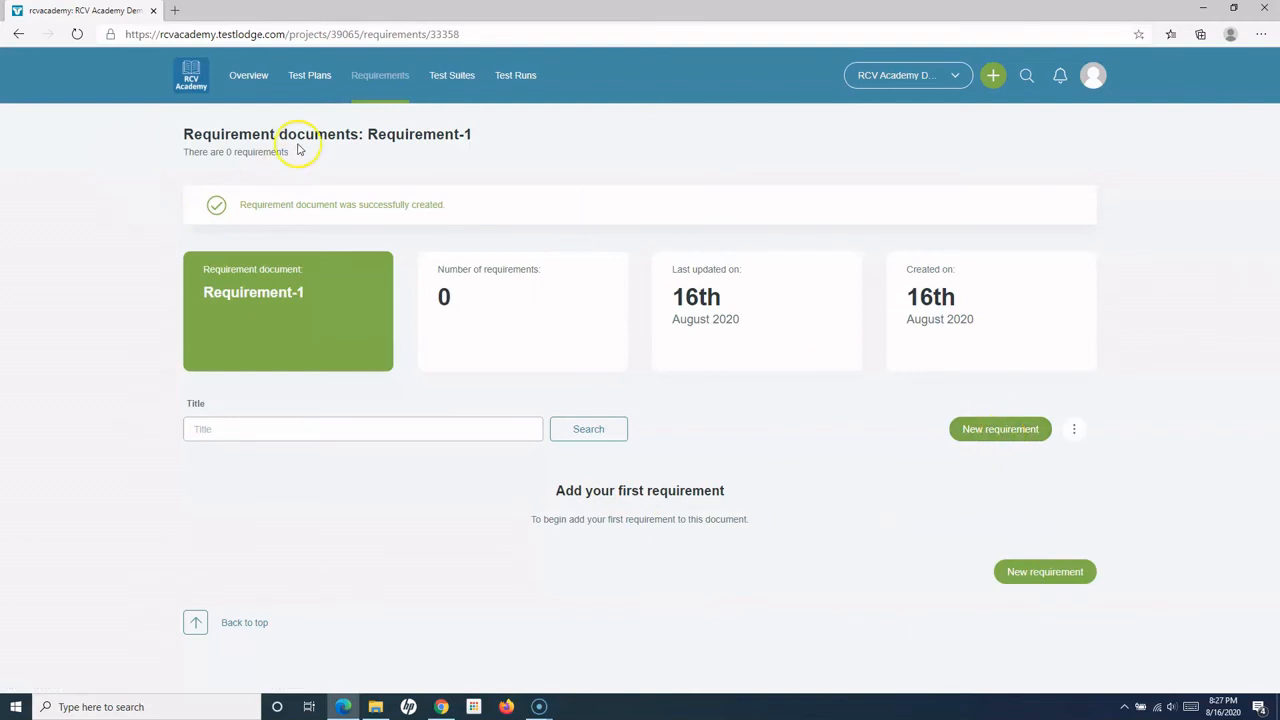
drag(171, 134, 480, 134)
click(492, 137)
Step: Add a requirement to Requirement-1 with "Login functionality" as both its title and description
click(1012, 430)
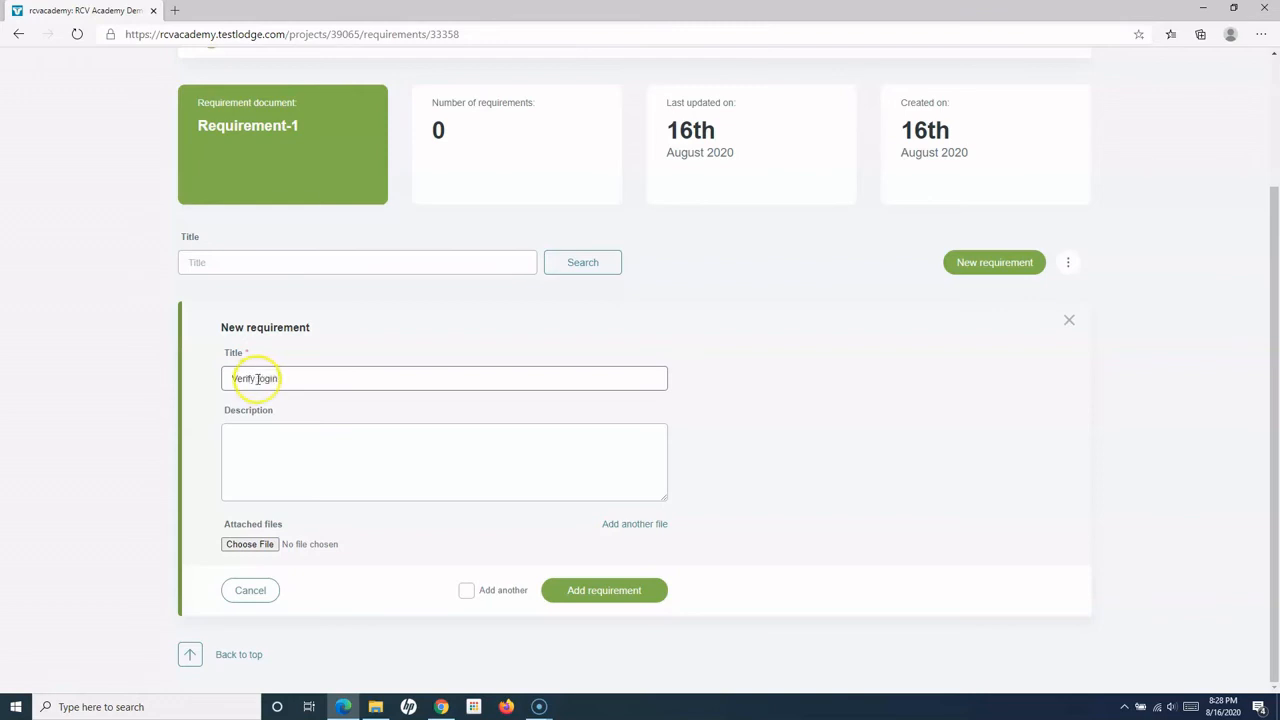
key(BackSpace)
click(284, 383)
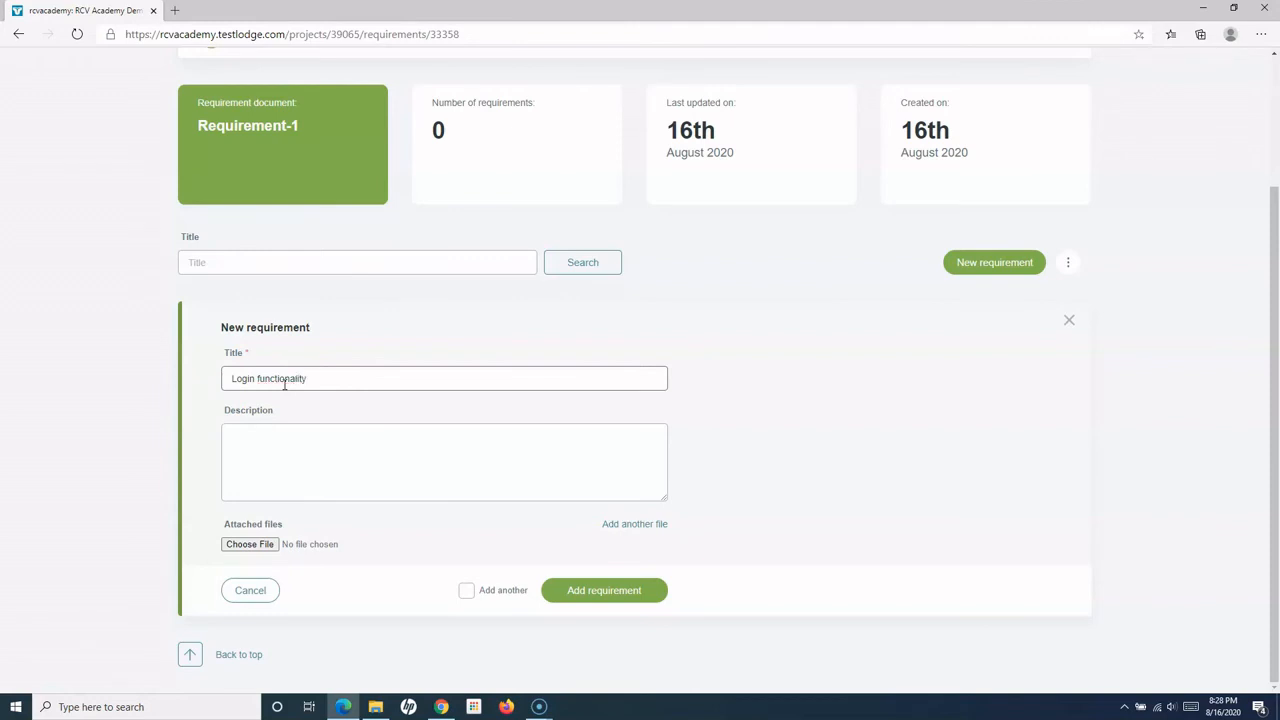
click(251, 441)
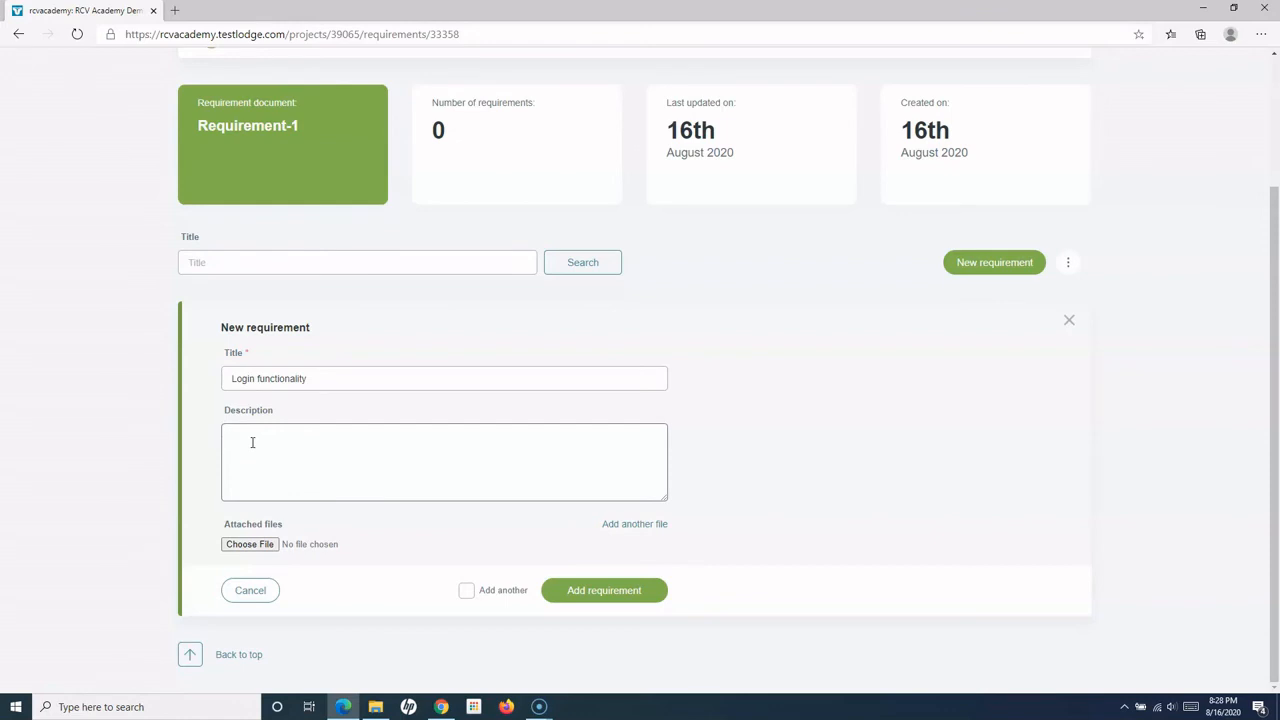
drag(307, 378, 258, 377)
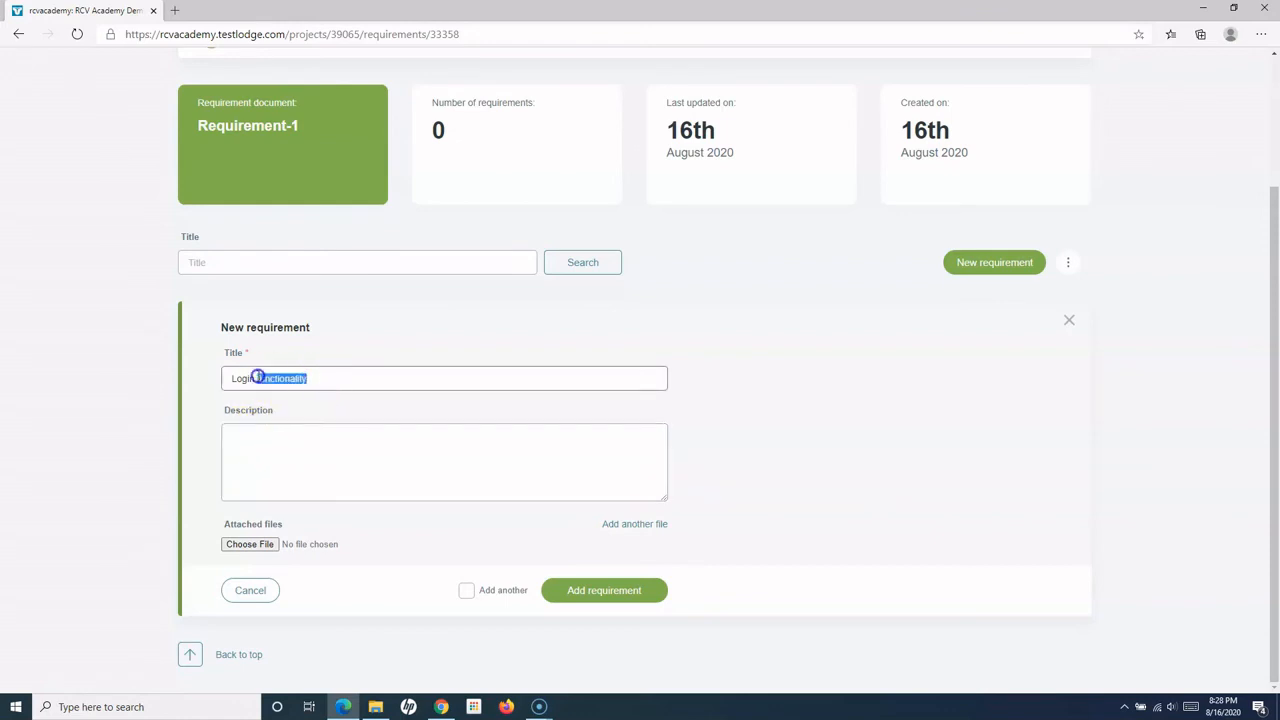
click(249, 440)
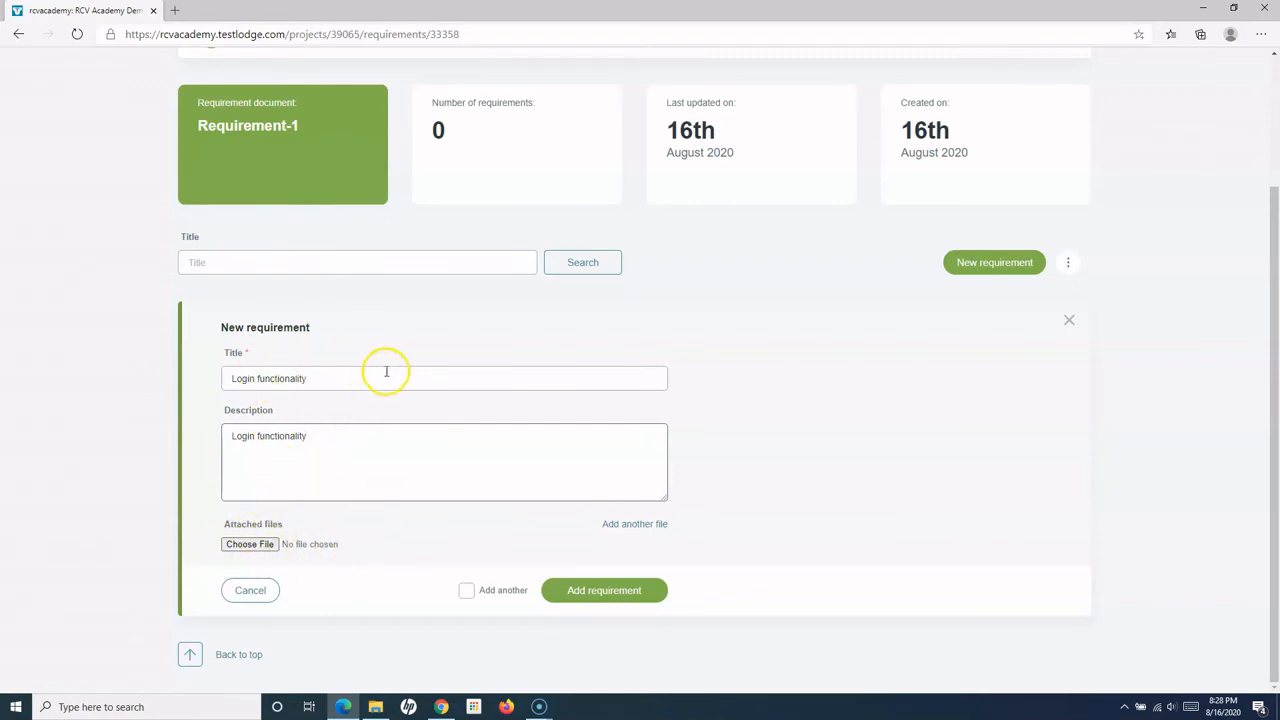
click(600, 592)
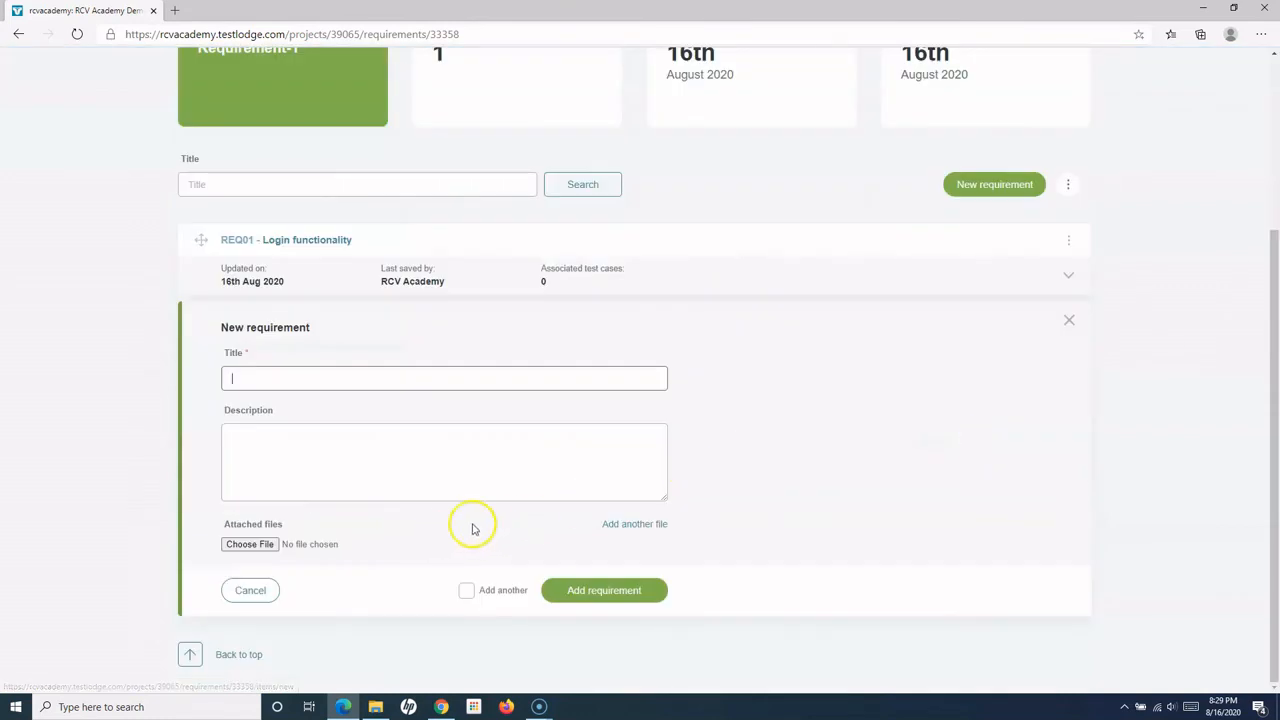
Step: Add a requirement to Requirement-1 with "User Registration" as both its title and description
click(281, 373)
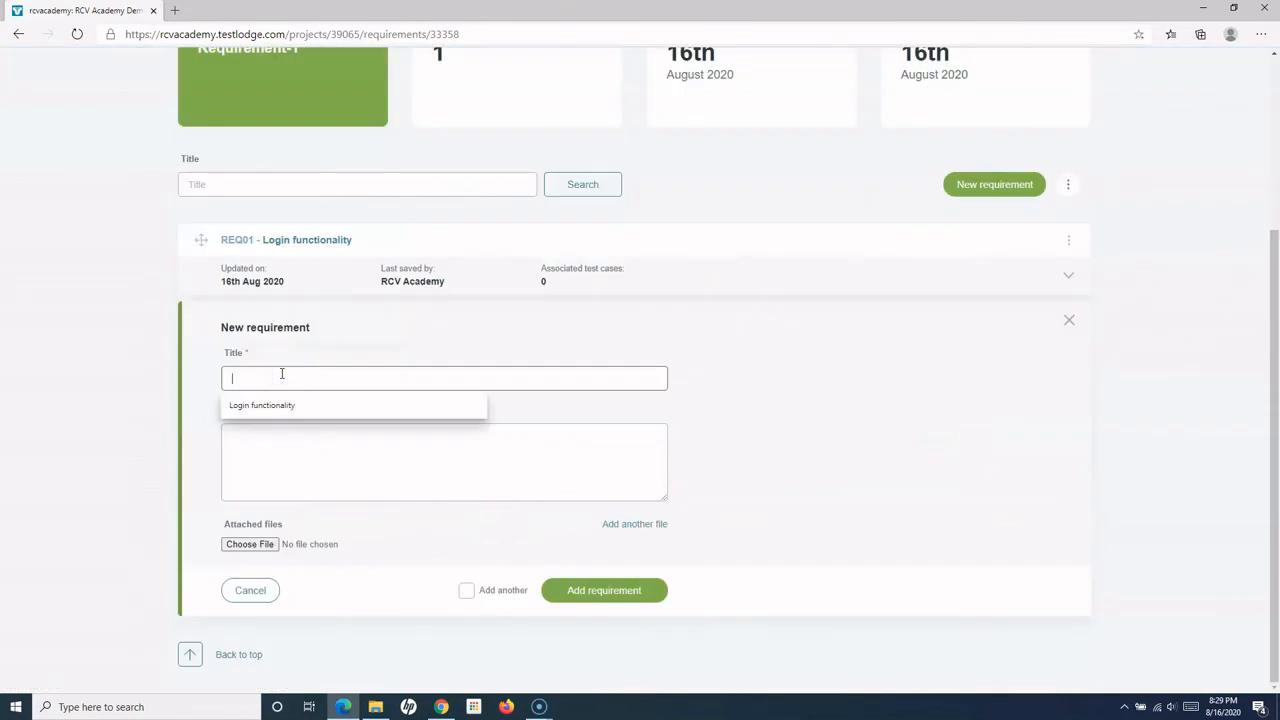
text(U)
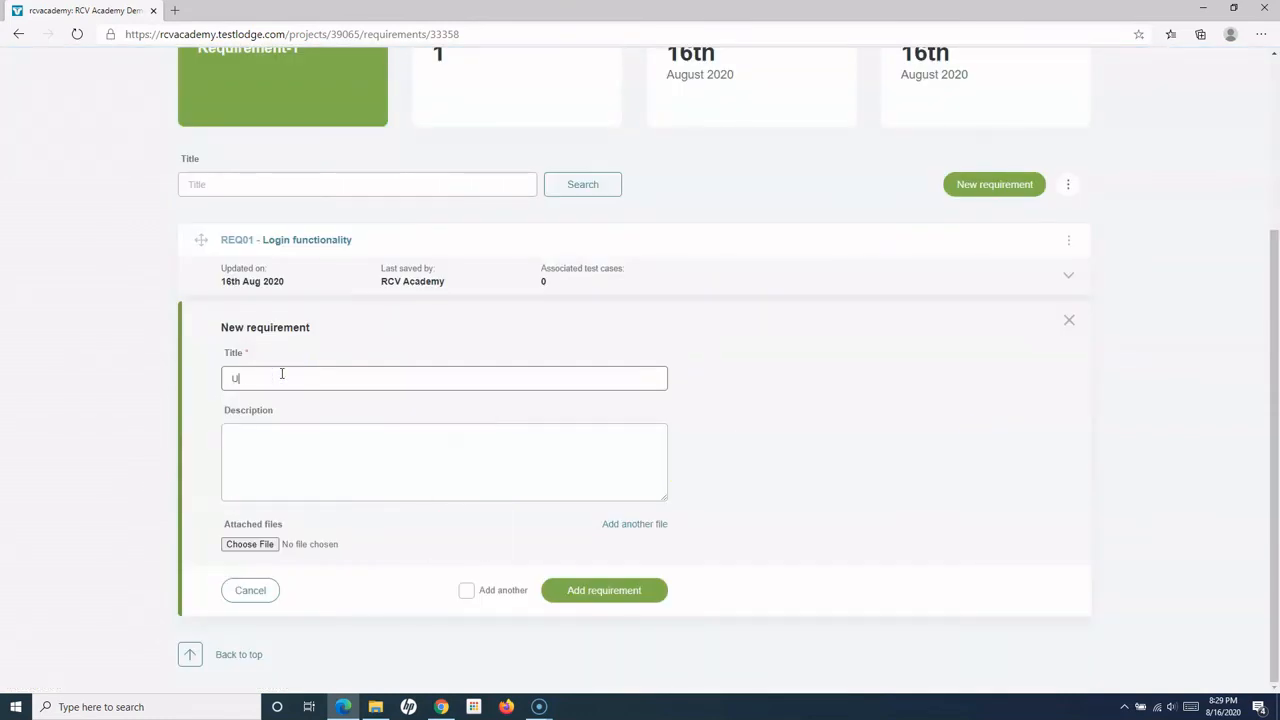
text(ser Rego)
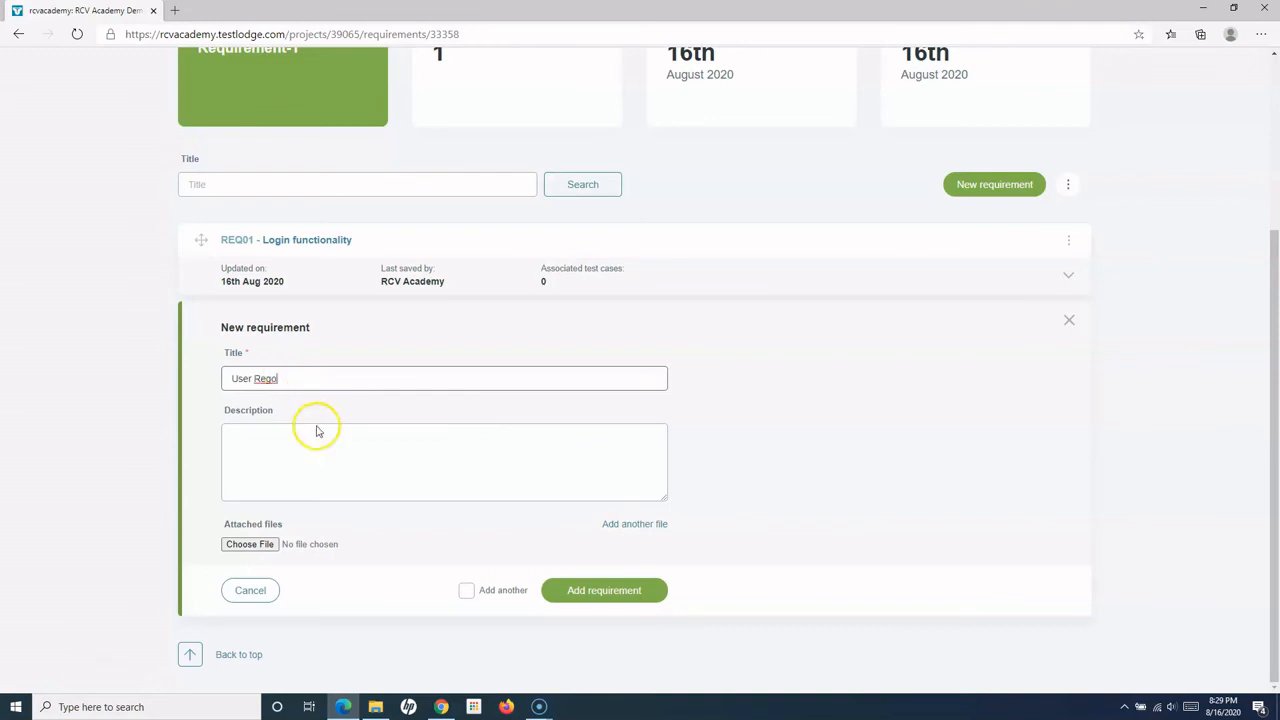
drag(309, 377, 186, 380)
drag(320, 379, 194, 374)
key(ctrl+c)
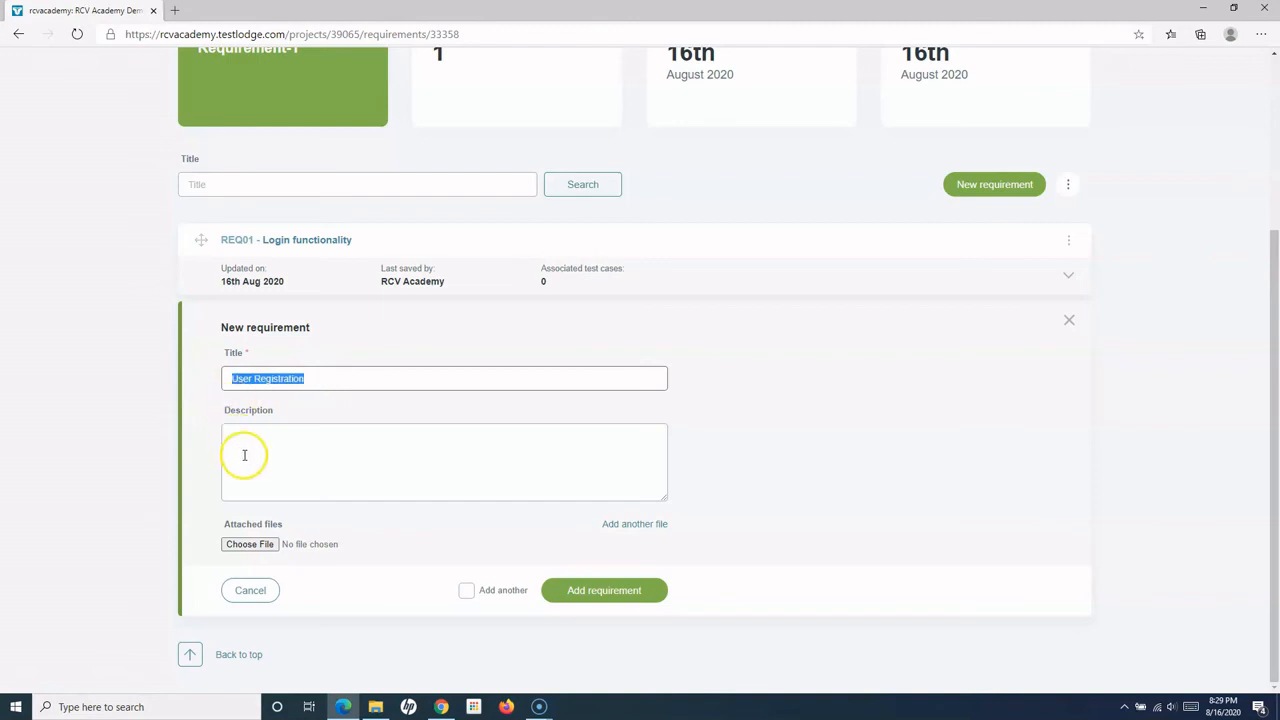
click(243, 443)
key(ctrl+v)
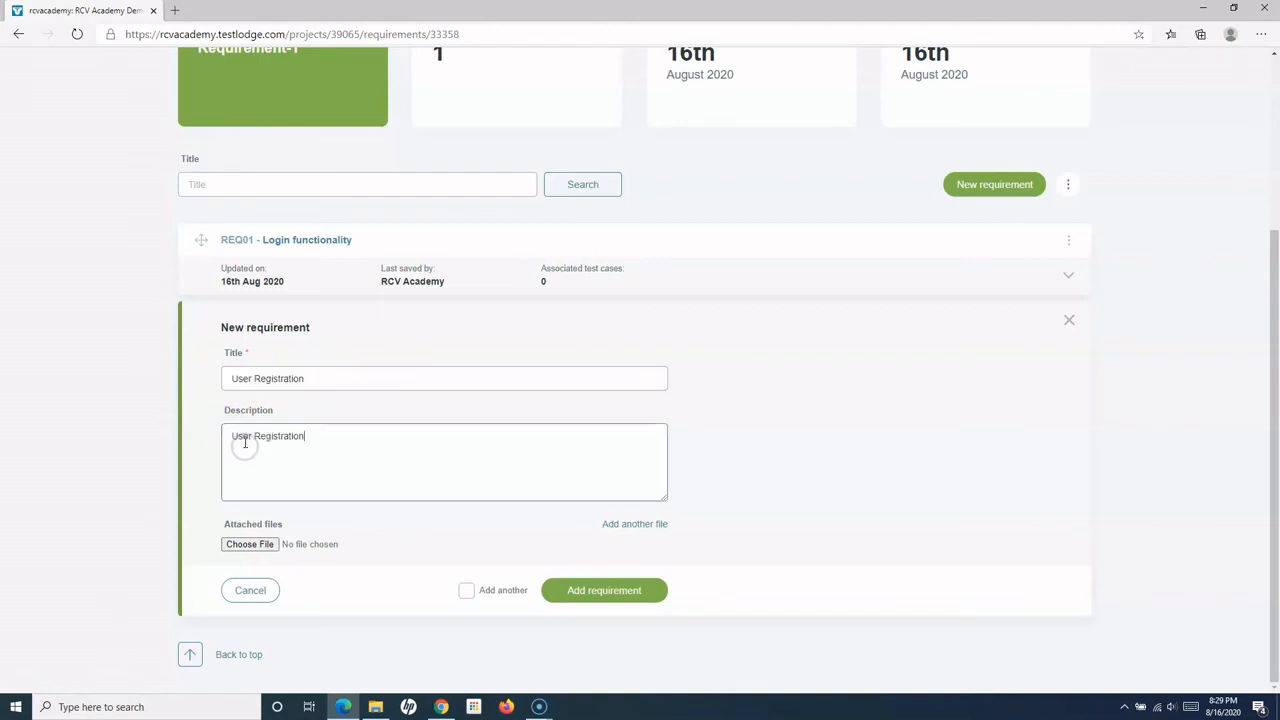
click(628, 593)
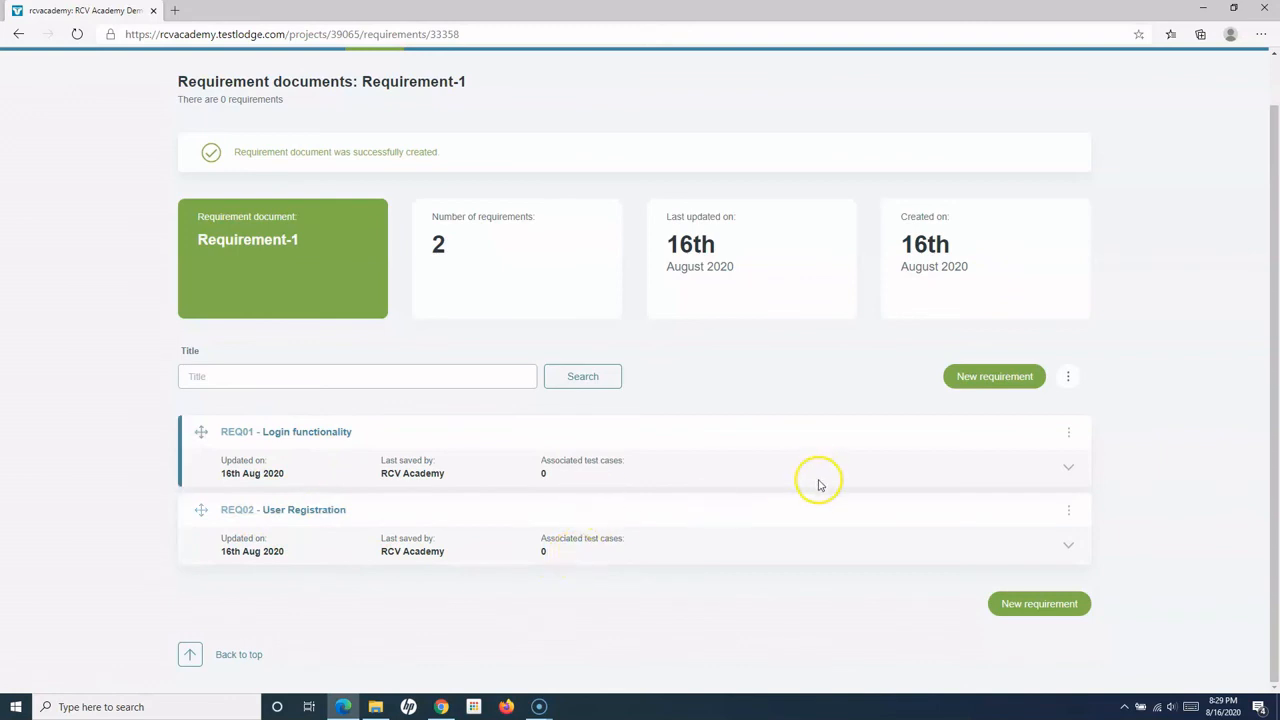
click(562, 475)
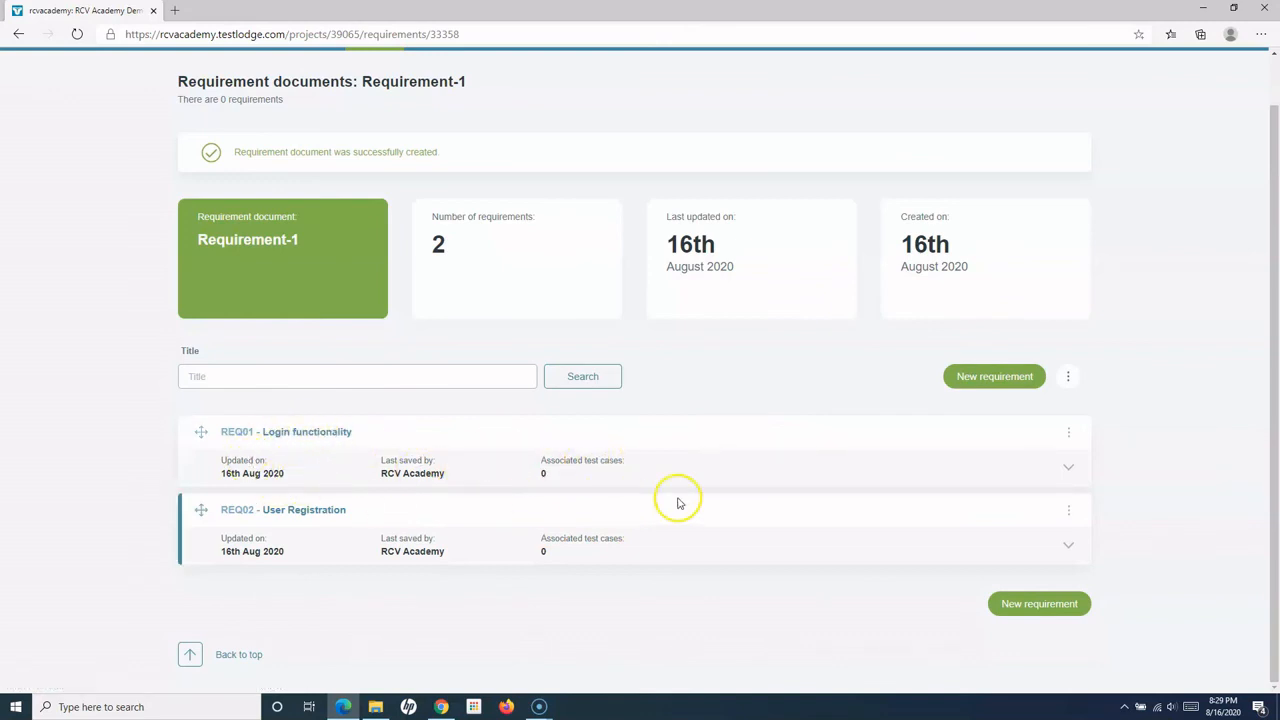
Step: Open the project overview and examine the project statistics and the chart of project updates in the past week
scroll(680, 500, up, 1)
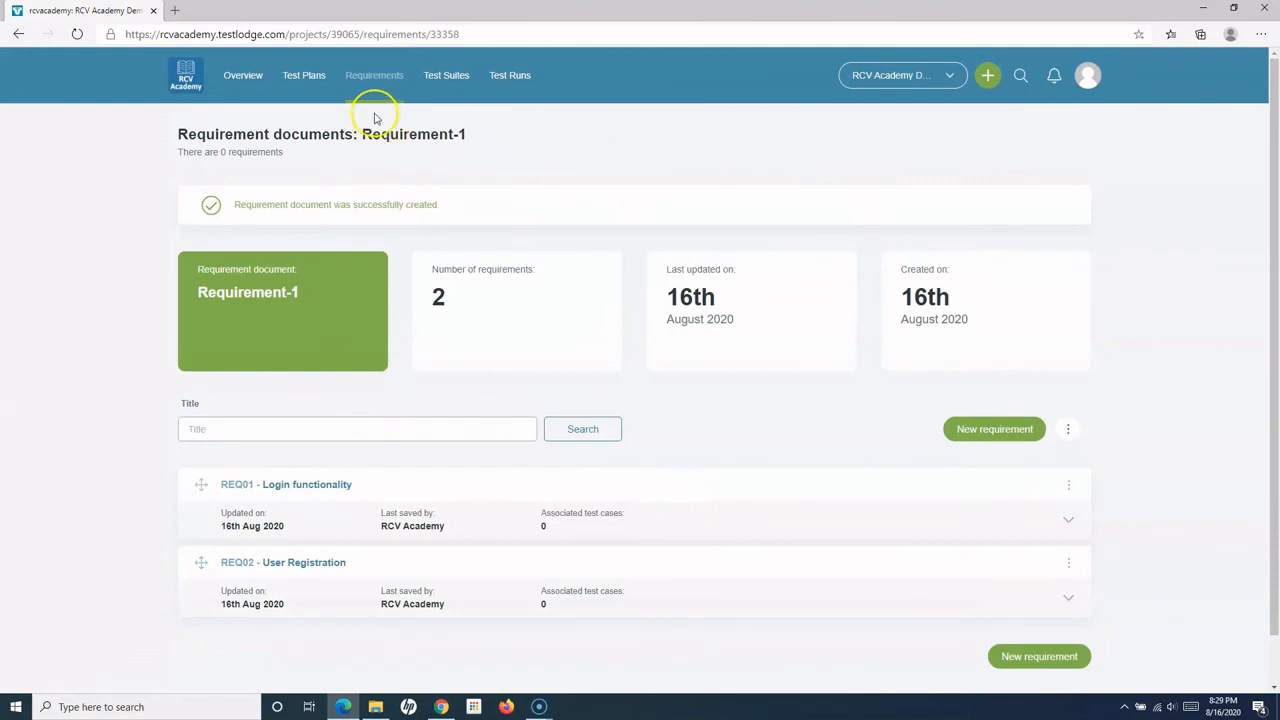
click(240, 78)
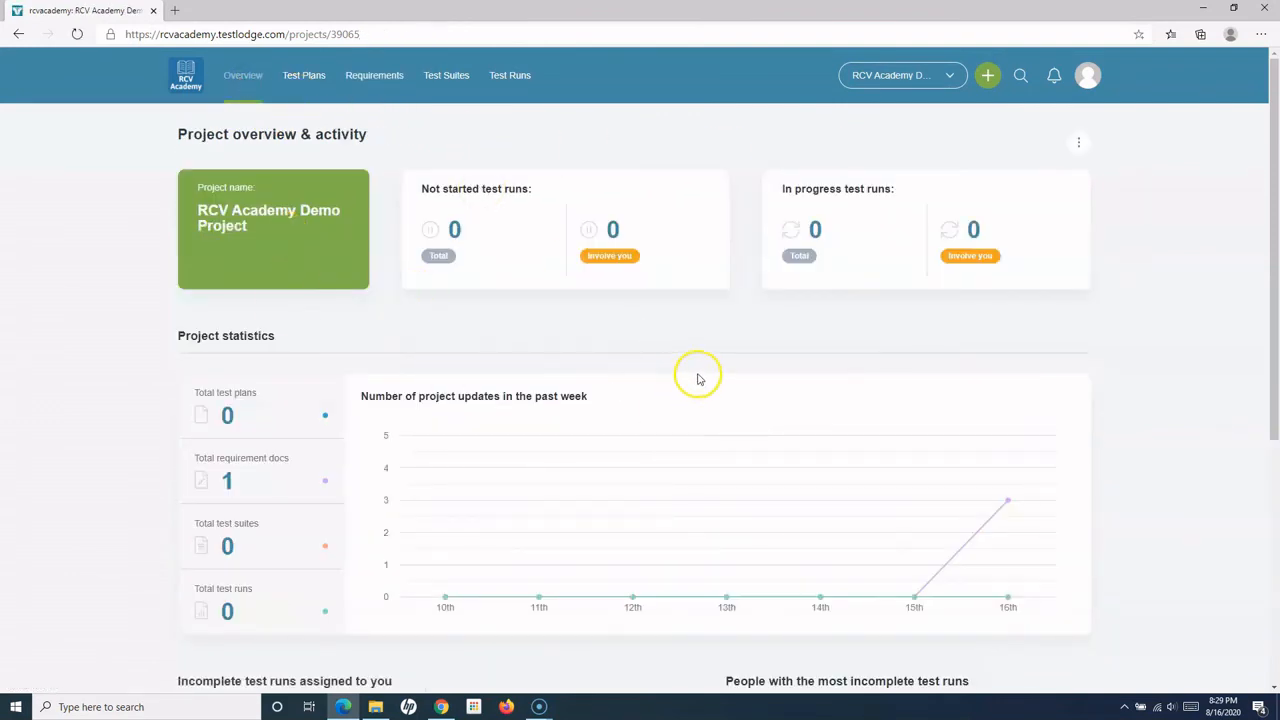
scroll(694, 371, down, 1)
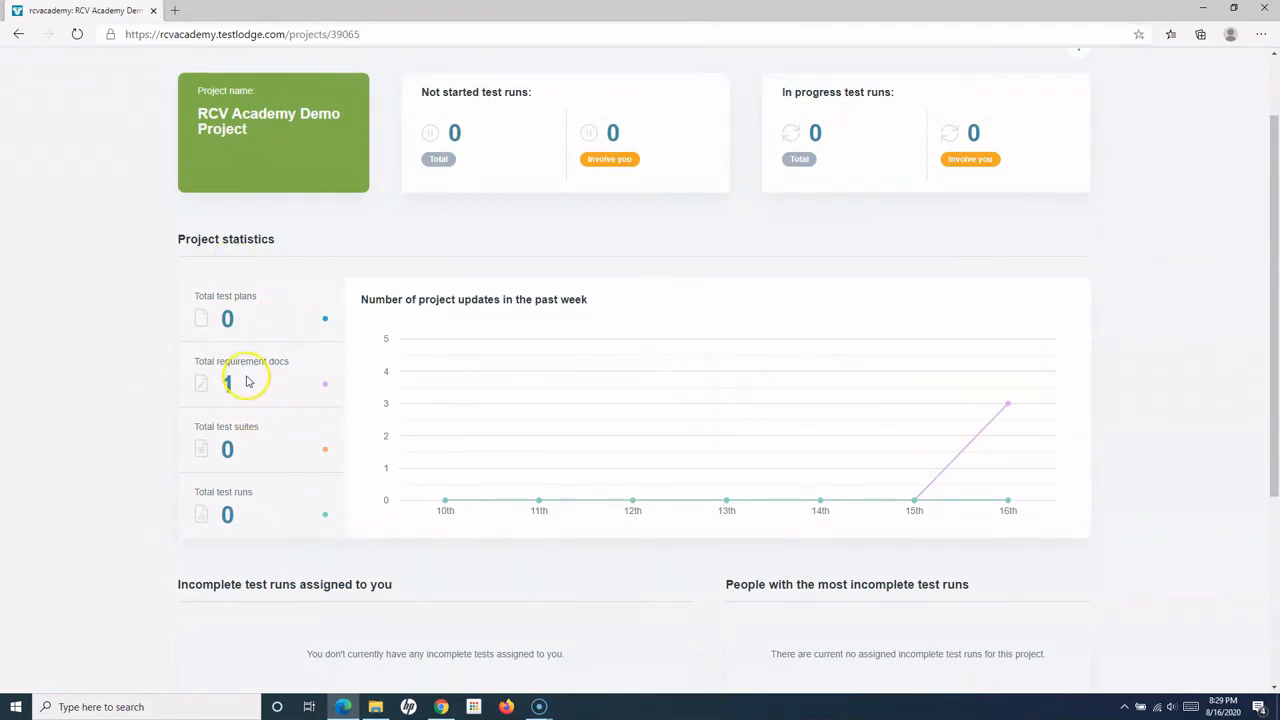
scroll(143, 323, up, 1)
drag(177, 335, 297, 336)
scroll(451, 432, down, 1)
click(285, 239)
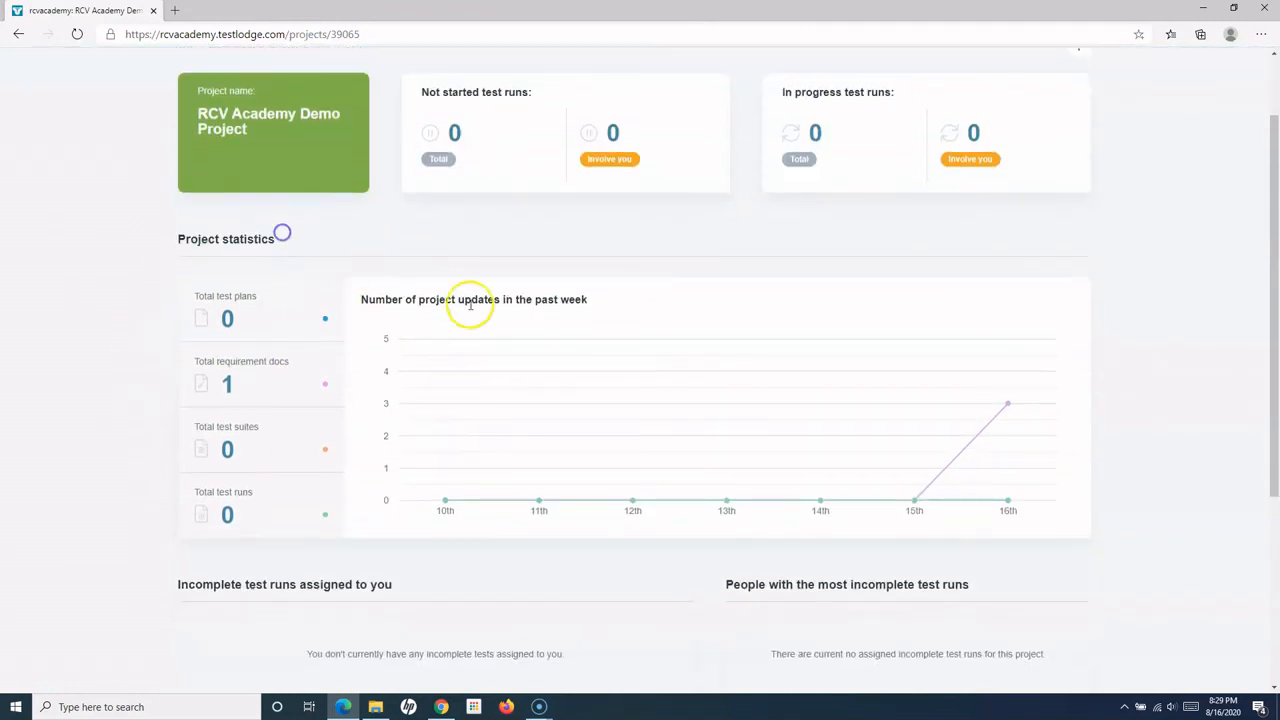
scroll(386, 309, up, 1)
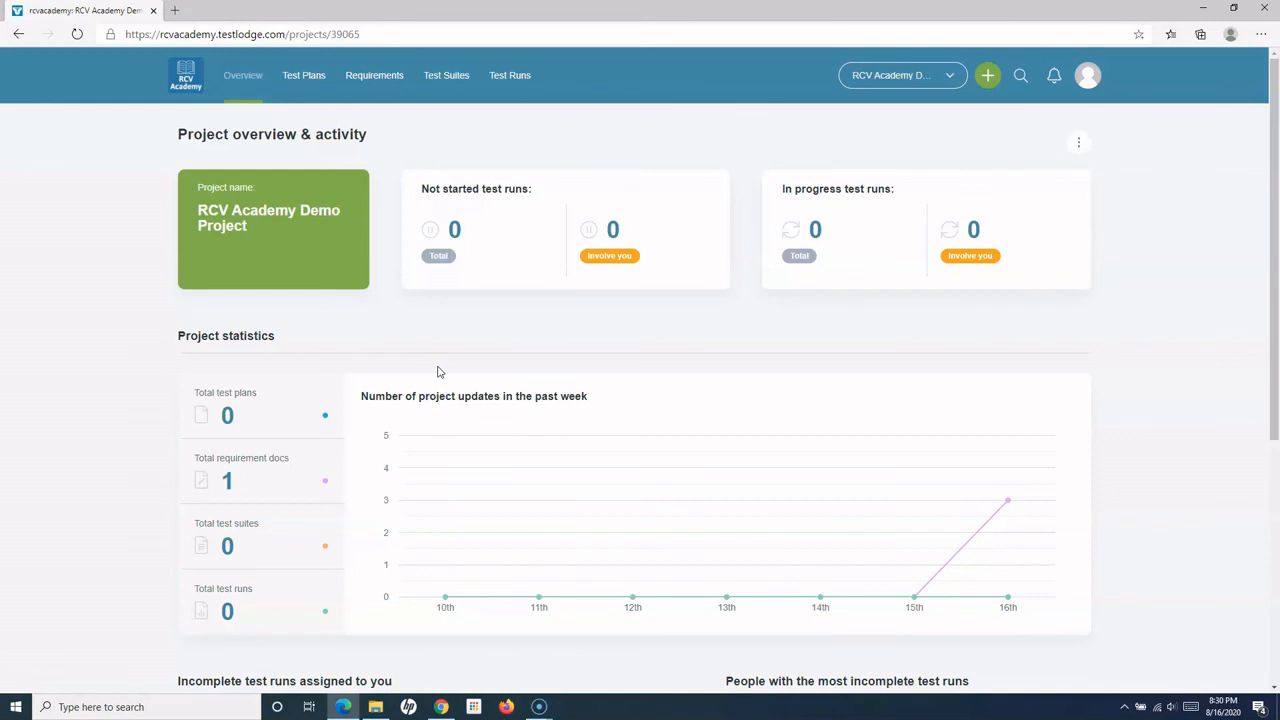
scroll(560, 397, down, 1)
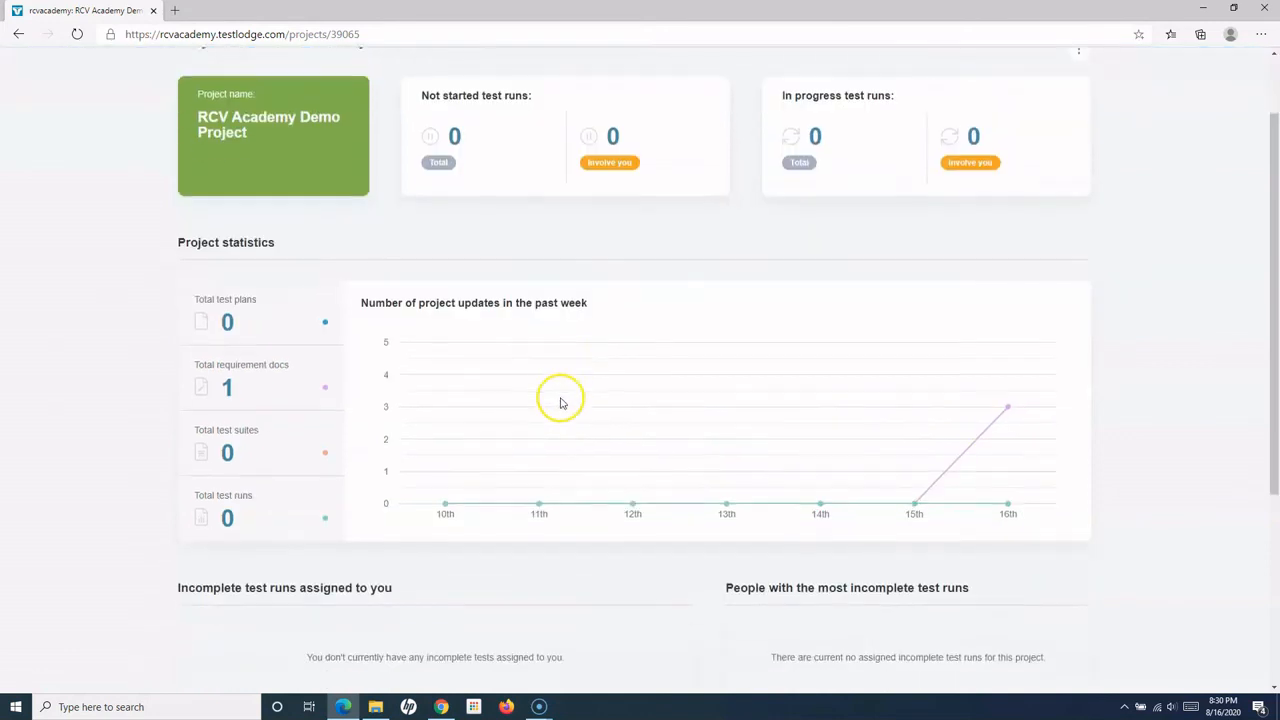
scroll(563, 397, up, 1)
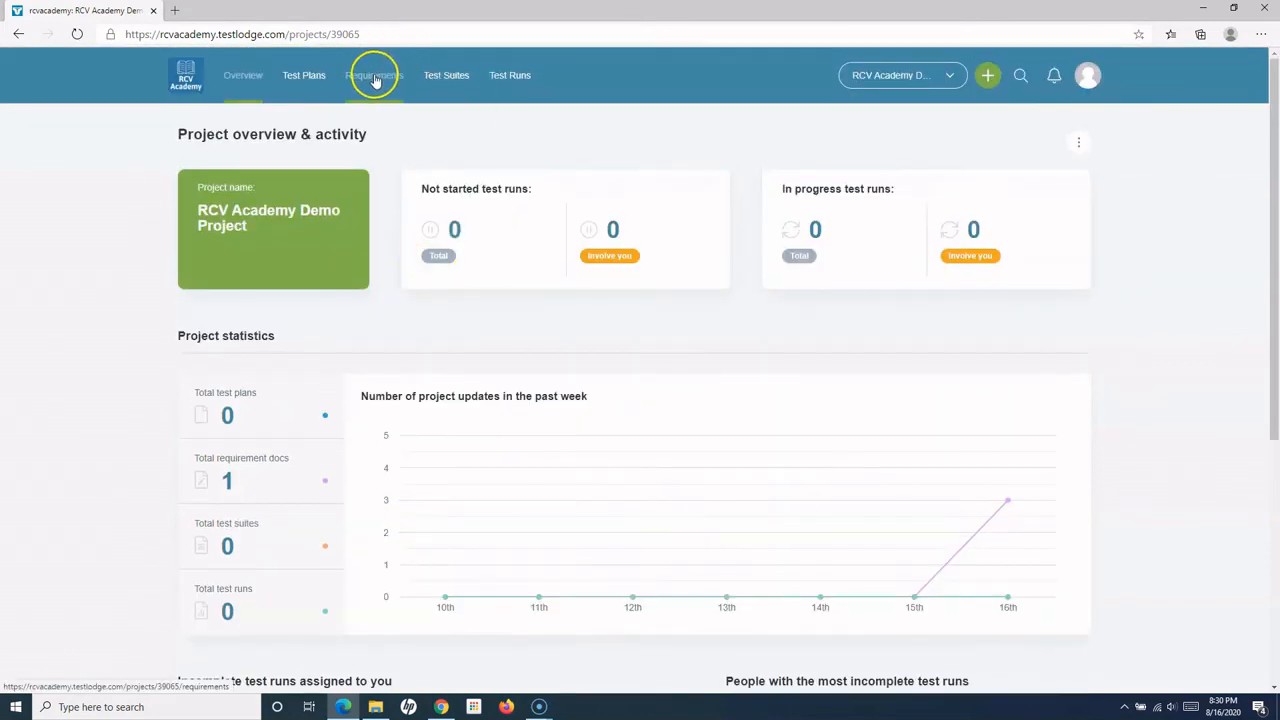
Step: Open the Requirement-1 document from the project's requirement documents to view its requirements
click(372, 74)
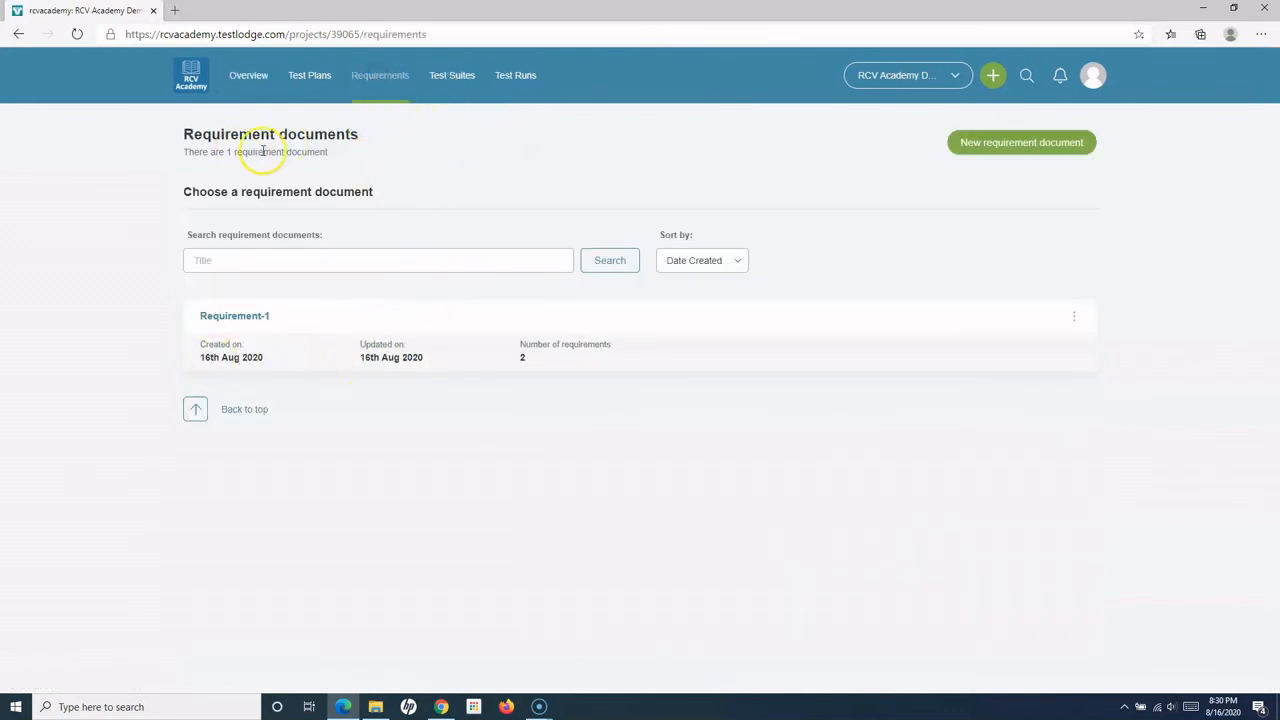
click(240, 320)
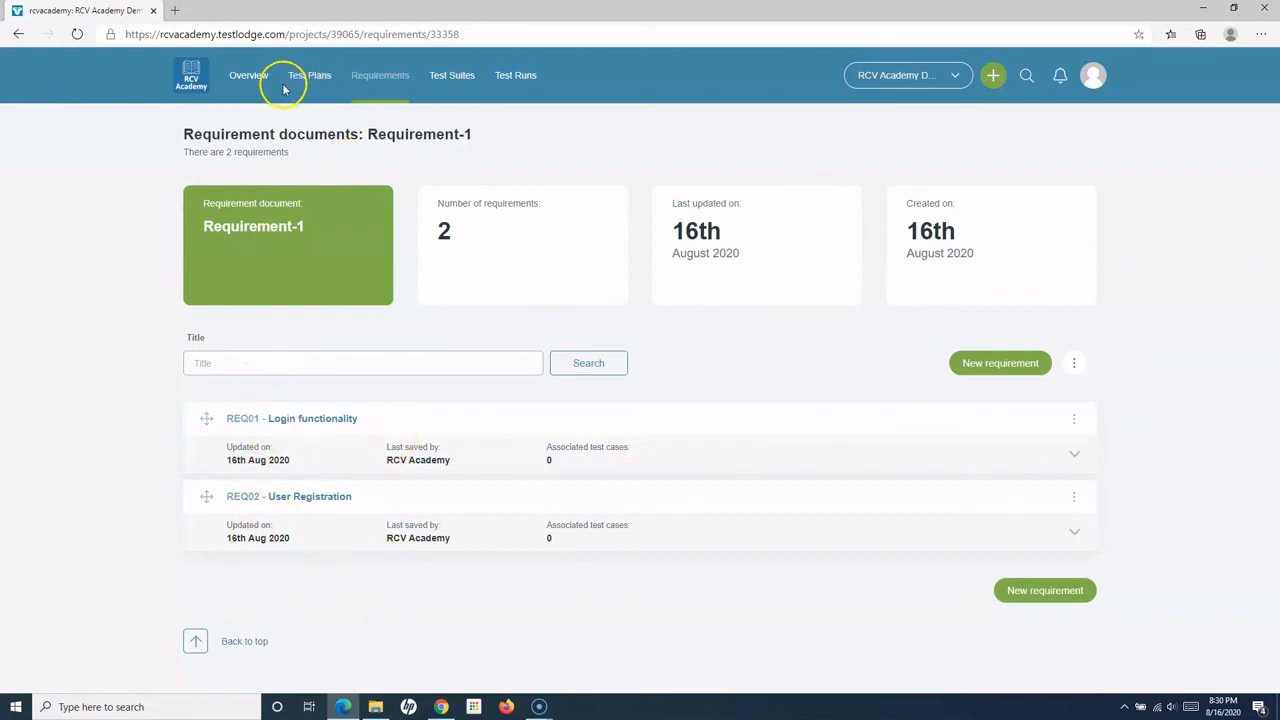
Step: Return to the project overview and check the total requirement docs under the project statistics
click(233, 80)
scroll(605, 425, down, 3)
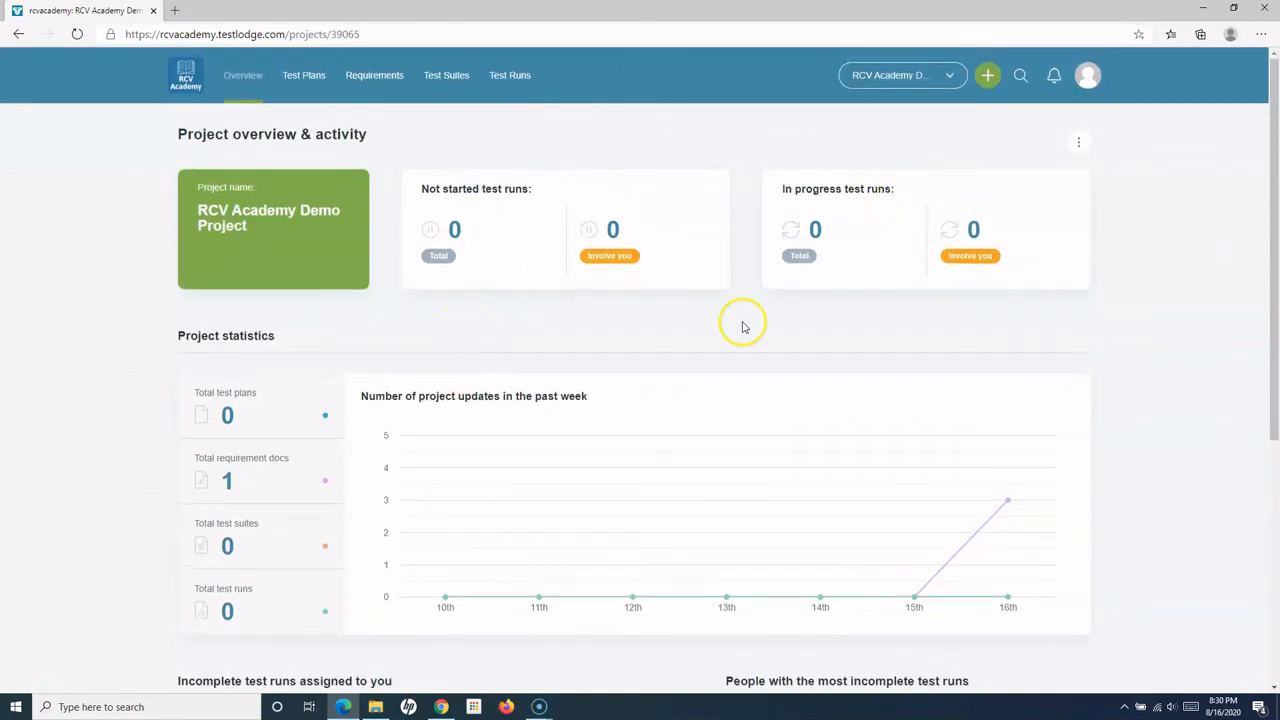
scroll(815, 440, down, 3)
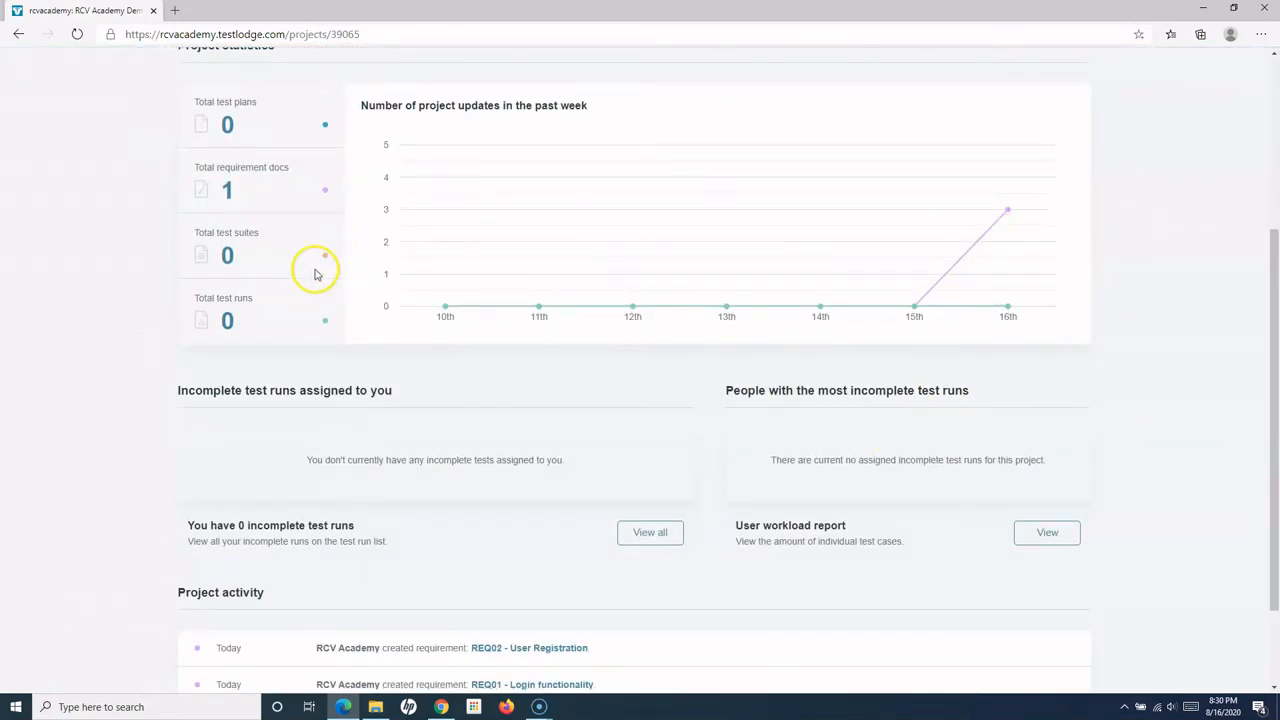
scroll(306, 254, up, 2)
drag(177, 240, 294, 243)
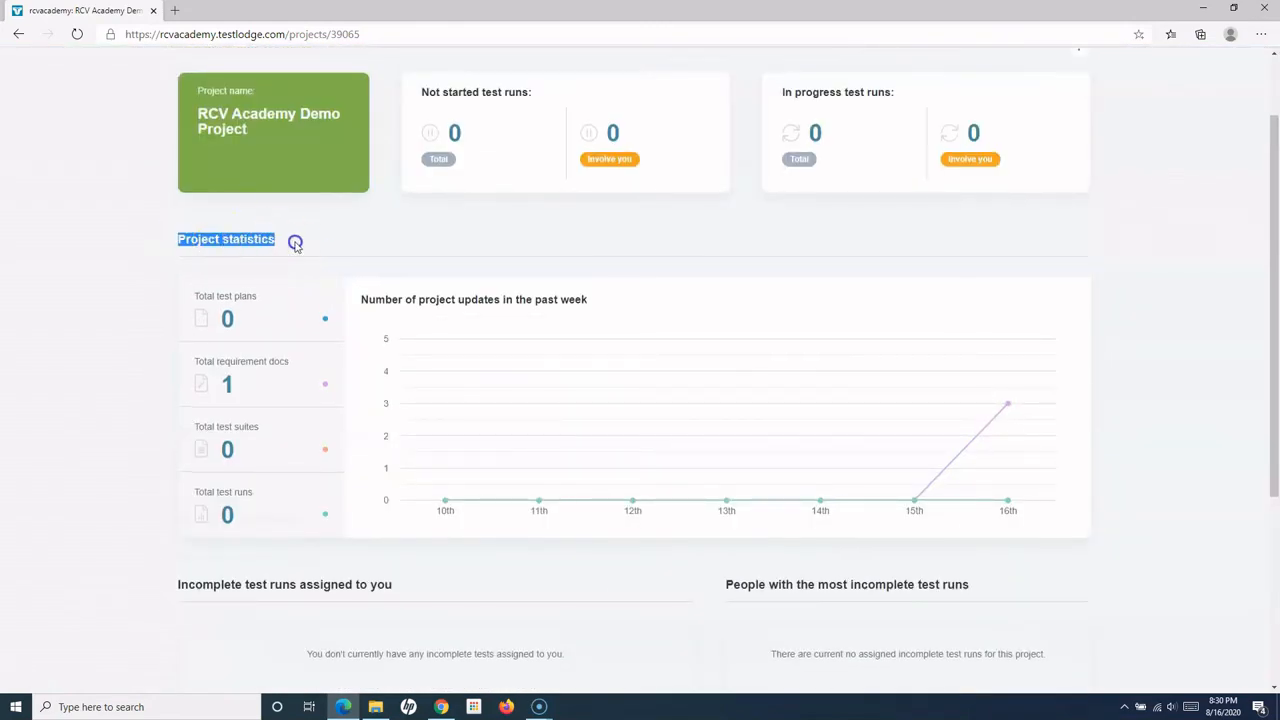
click(295, 243)
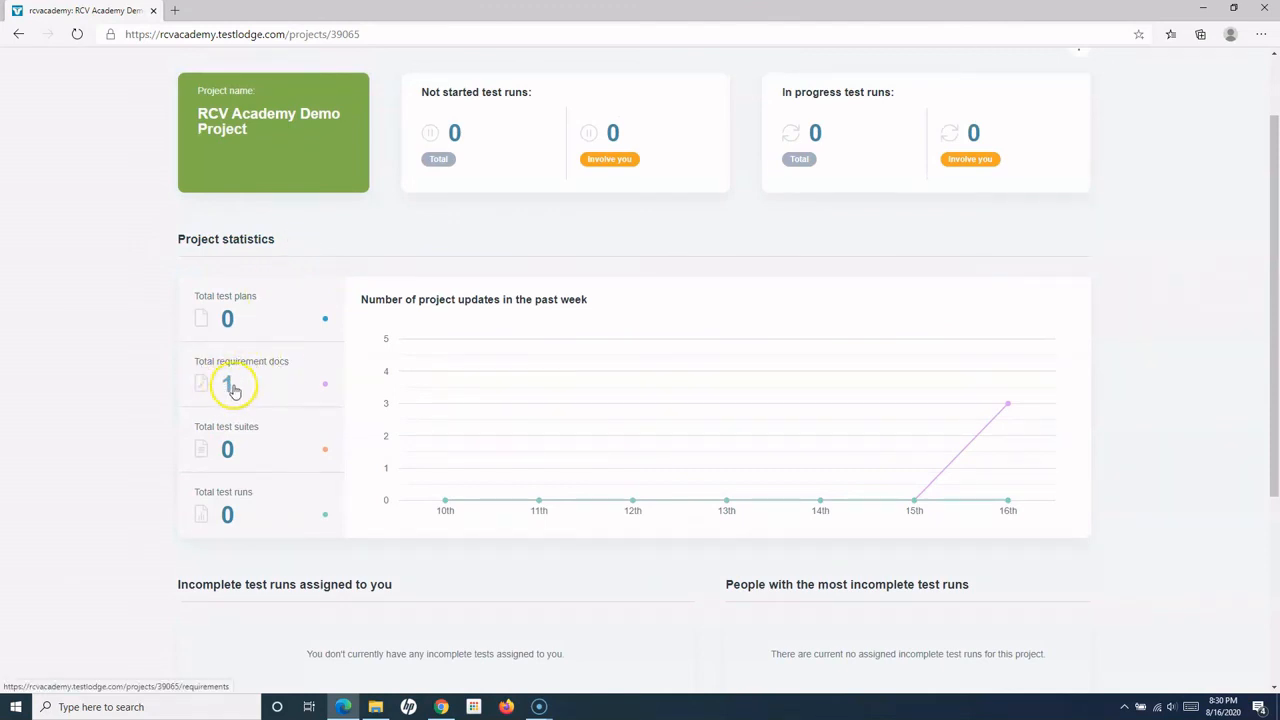
Step: Examine the overview's incomplete test runs, user workload report and project activity sections
scroll(760, 460, down, 3)
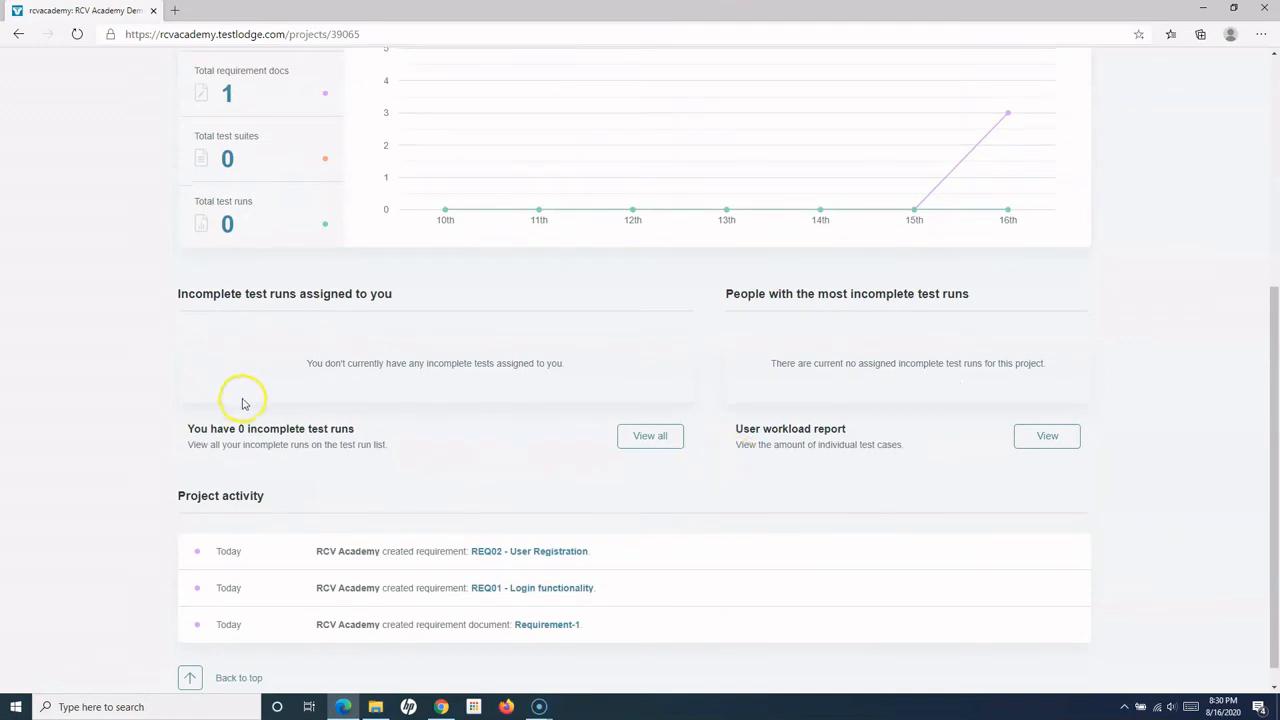
scroll(235, 401, down, 1)
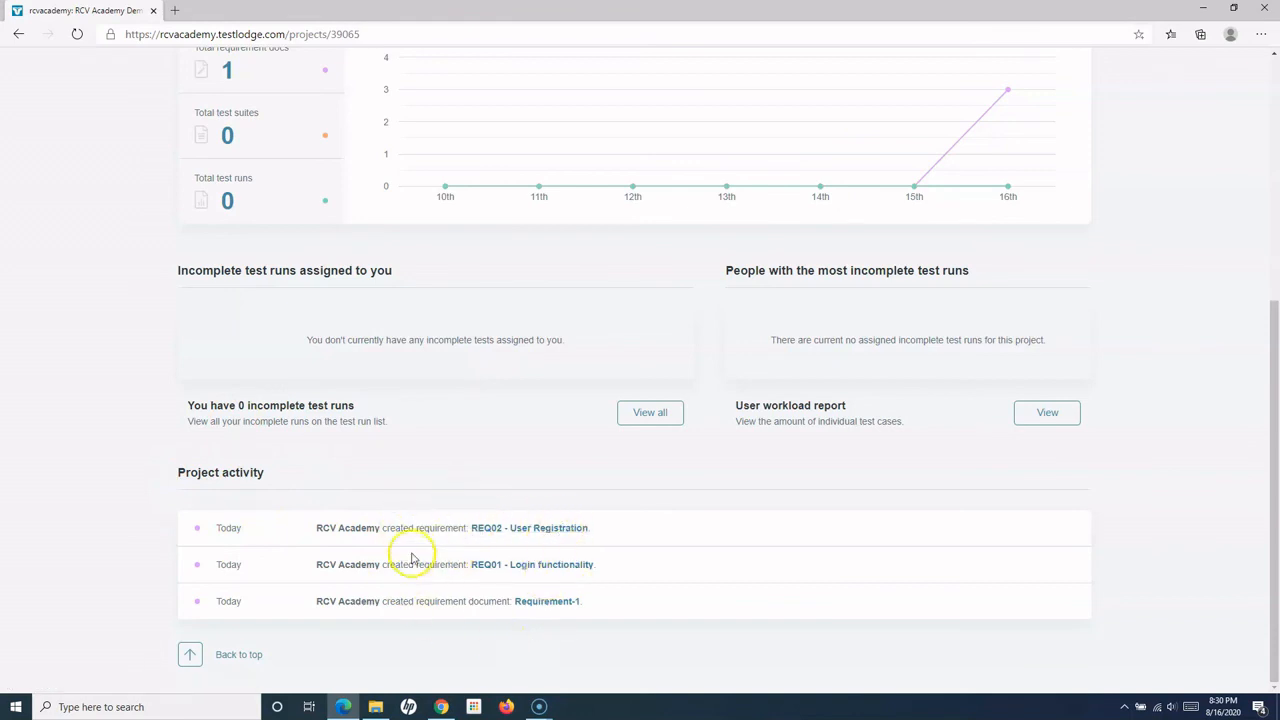
scroll(380, 612, up, 1)
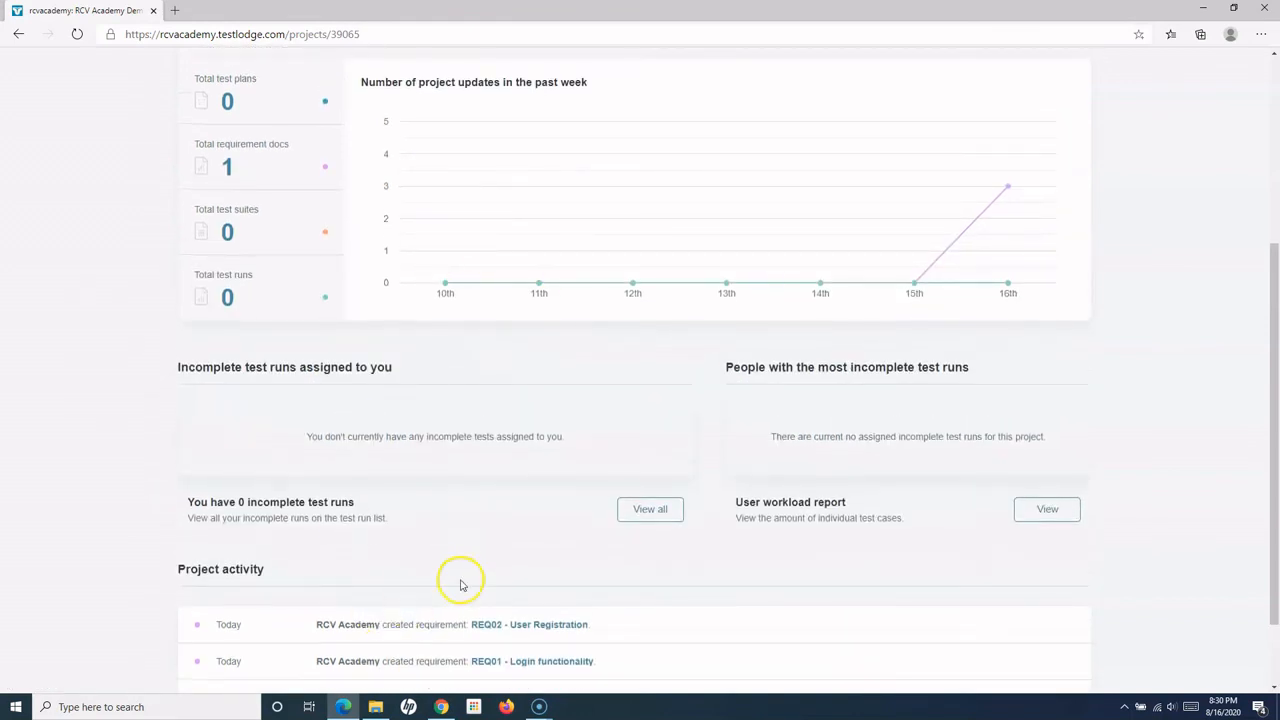
scroll(180, 565, down, 1)
drag(171, 474, 297, 477)
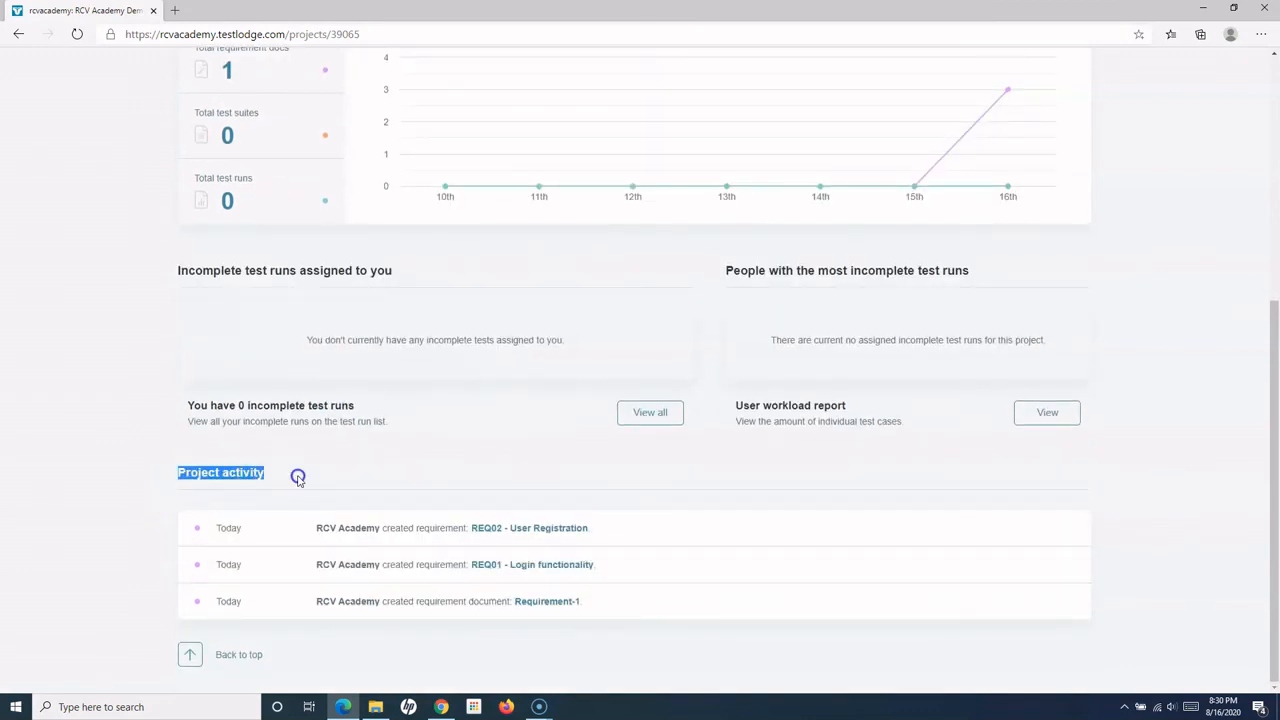
click(297, 477)
scroll(431, 473, up, 4)
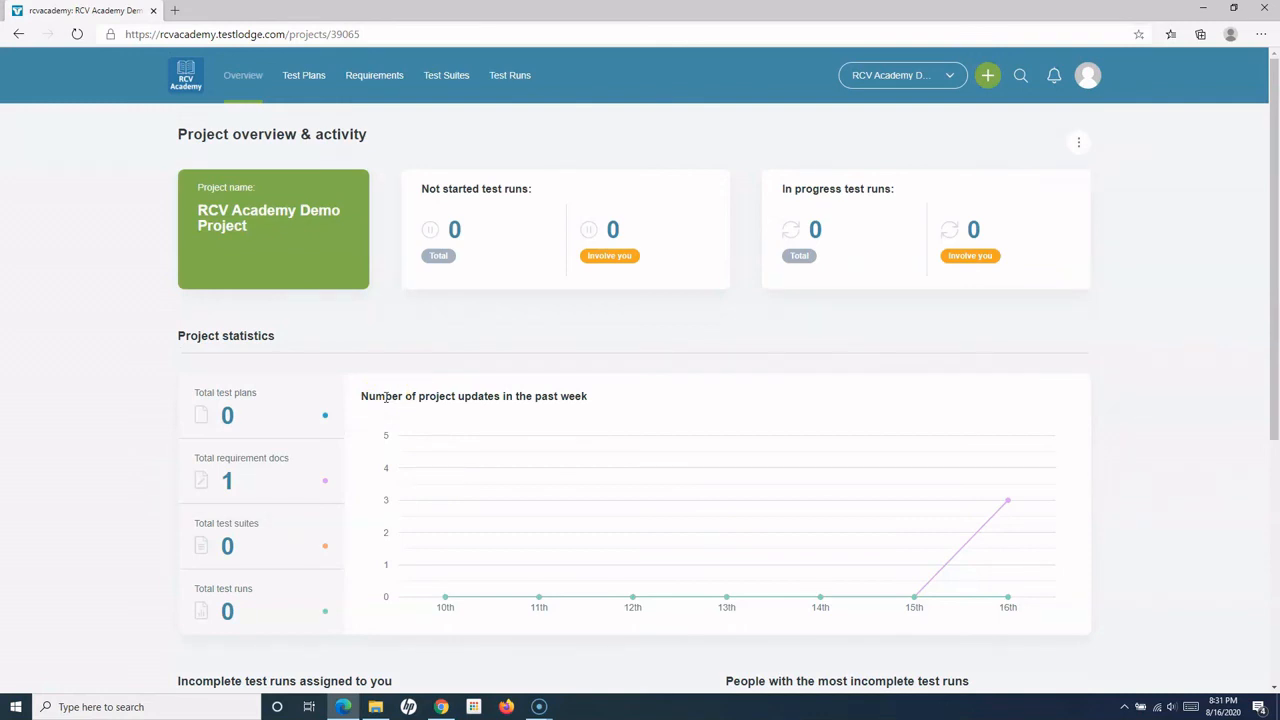
scroll(407, 516, down, 3)
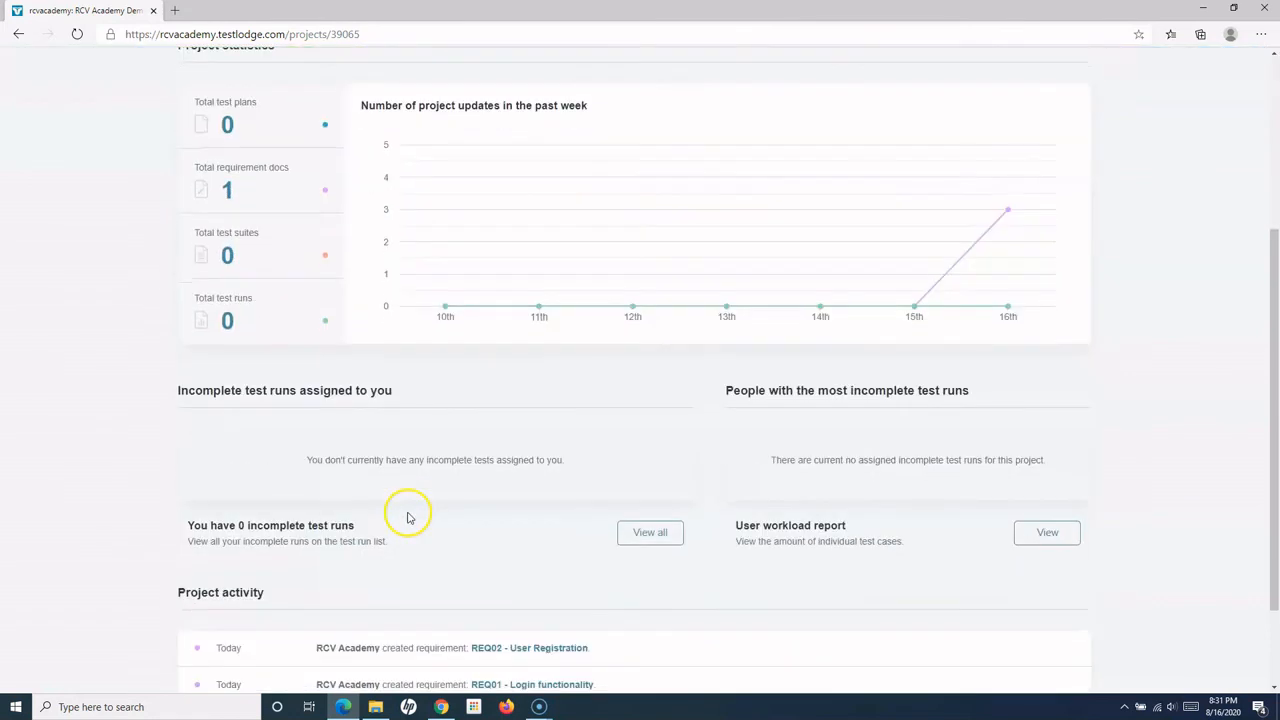
scroll(407, 516, up, 2)
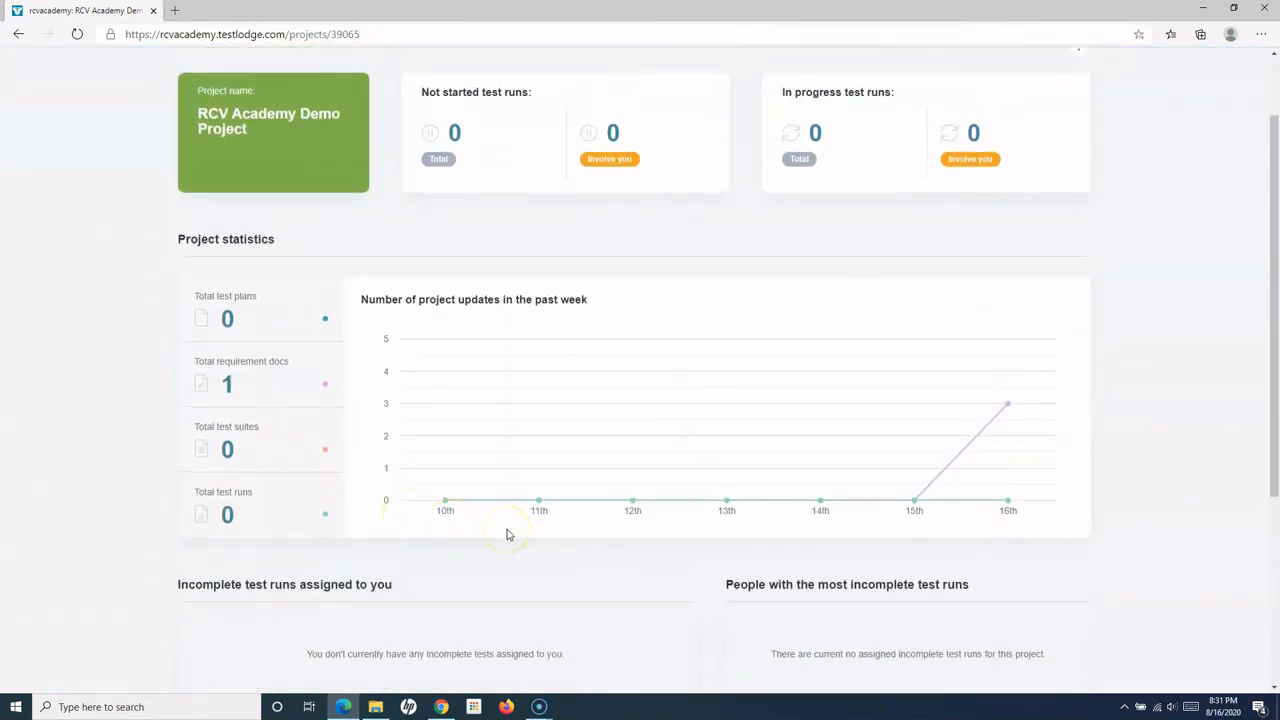
scroll(507, 534, down, 3)
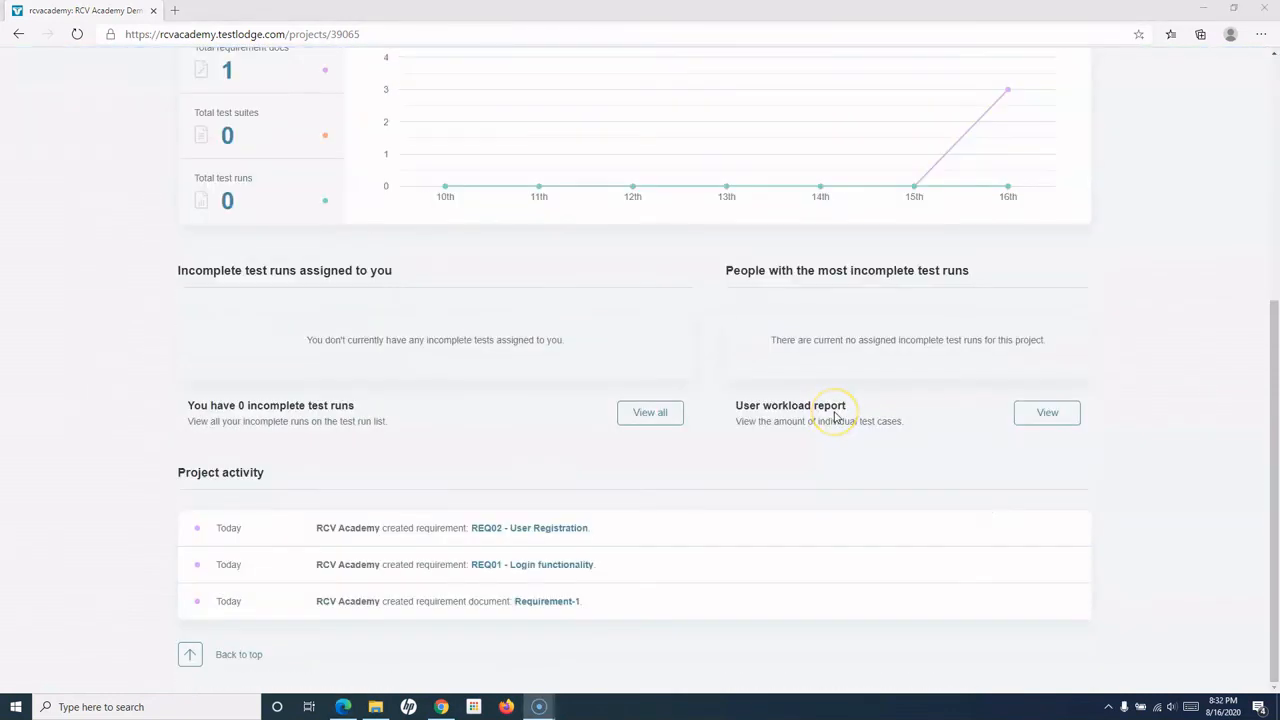